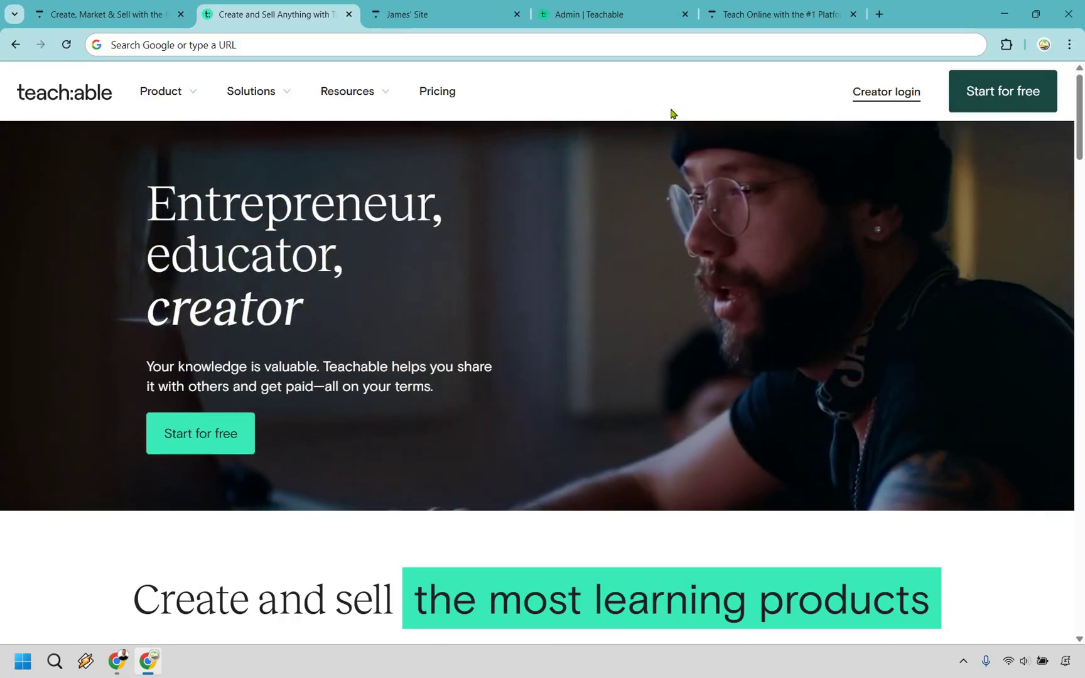
# Switch from the Teachable homepage to the Thinkific site tab showing product types.
pyautogui.click(408, 13)
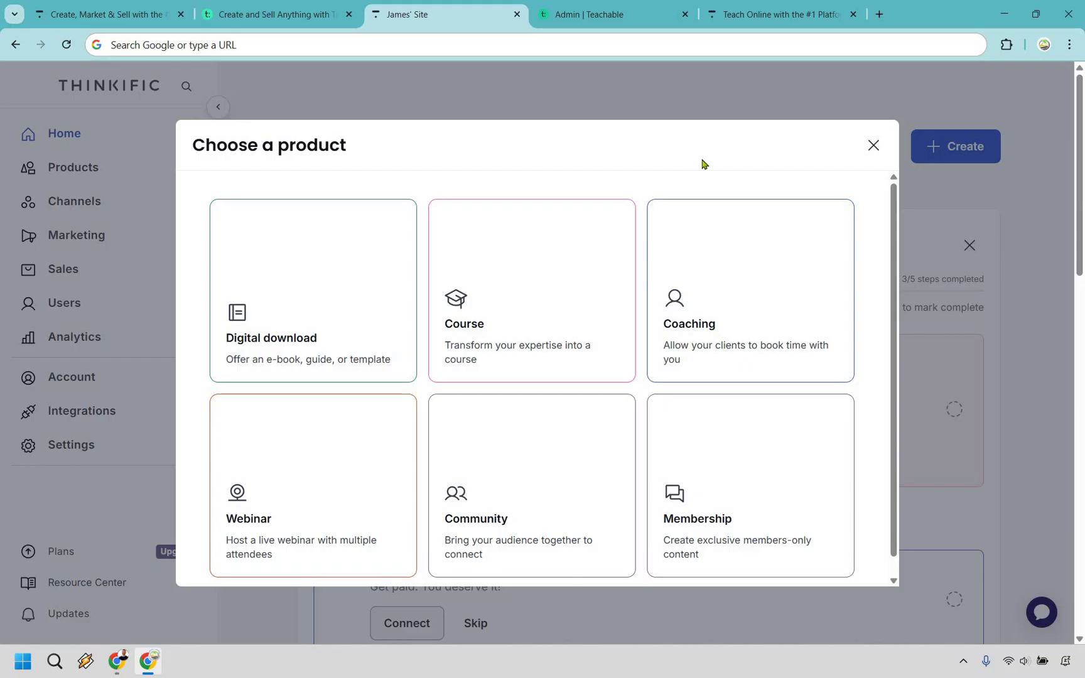
pyautogui.scroll(1, 703, 163)
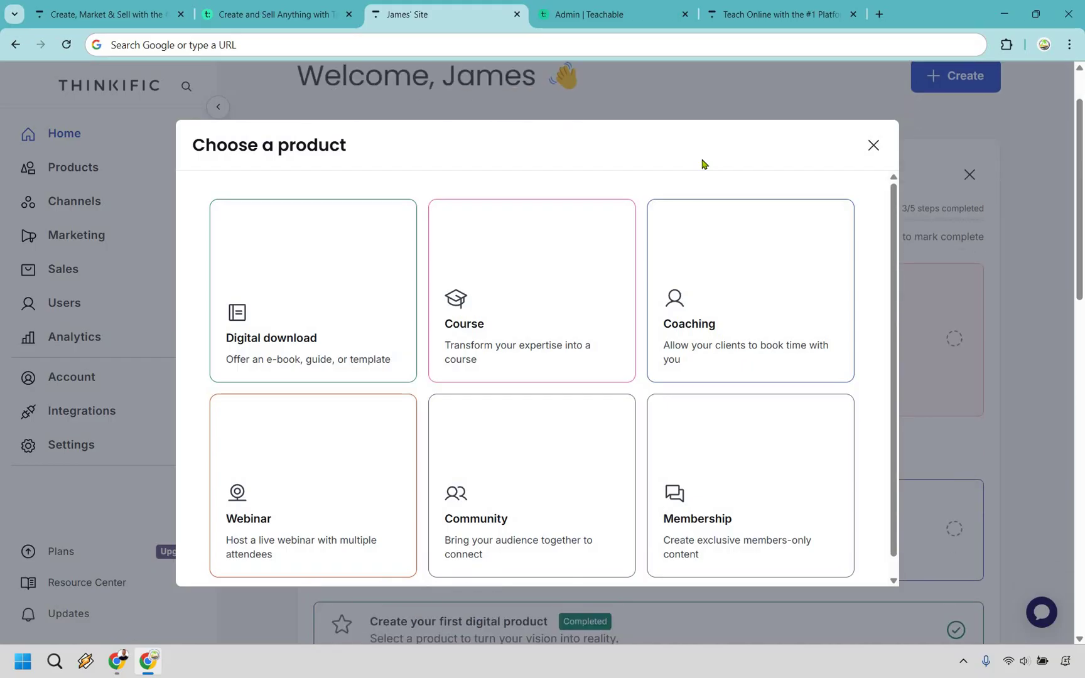
pyautogui.scroll(-1, 703, 163)
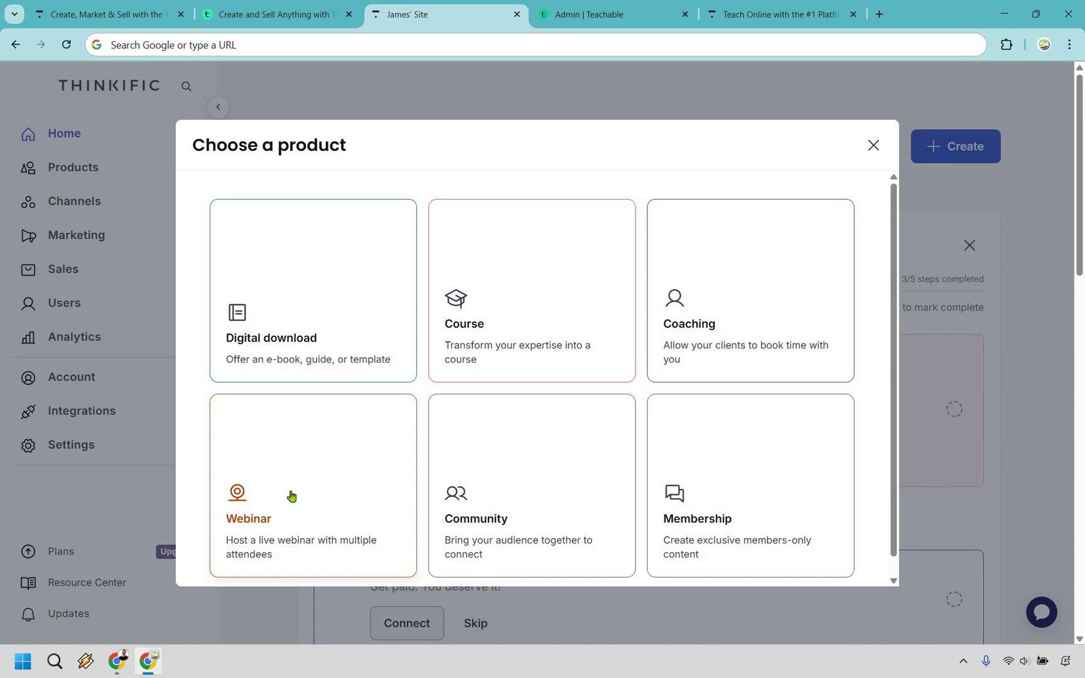
# Choose Course as the product type to create a draft New Course.
pyautogui.click(555, 244)
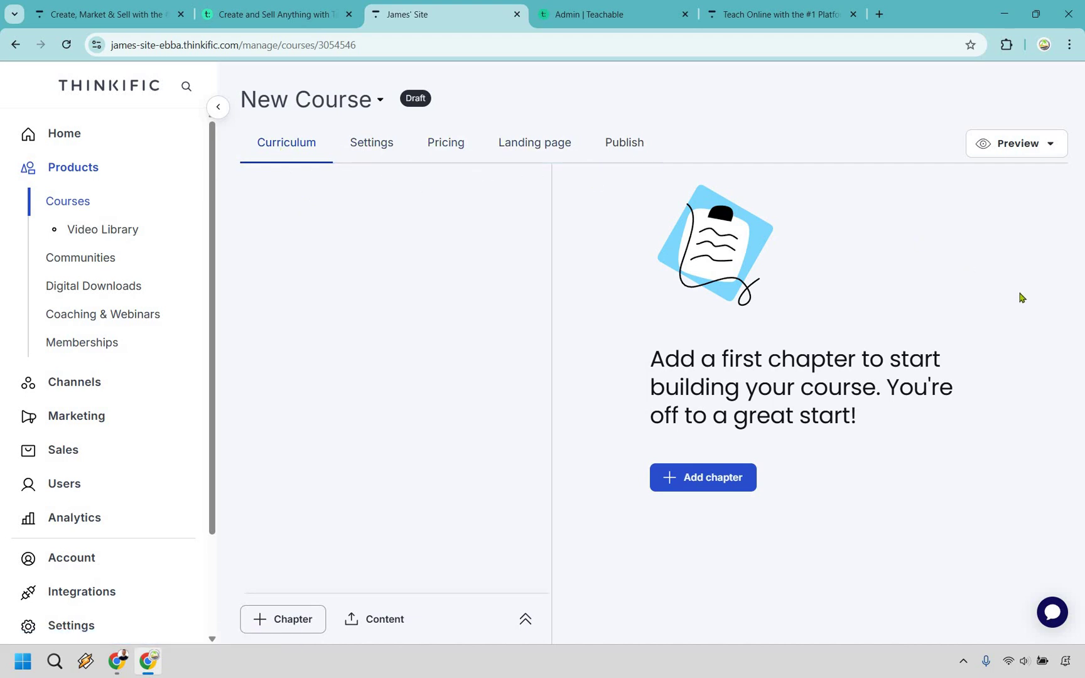
# Add a chapter titled Introduction to the course.
pyautogui.click(702, 484)
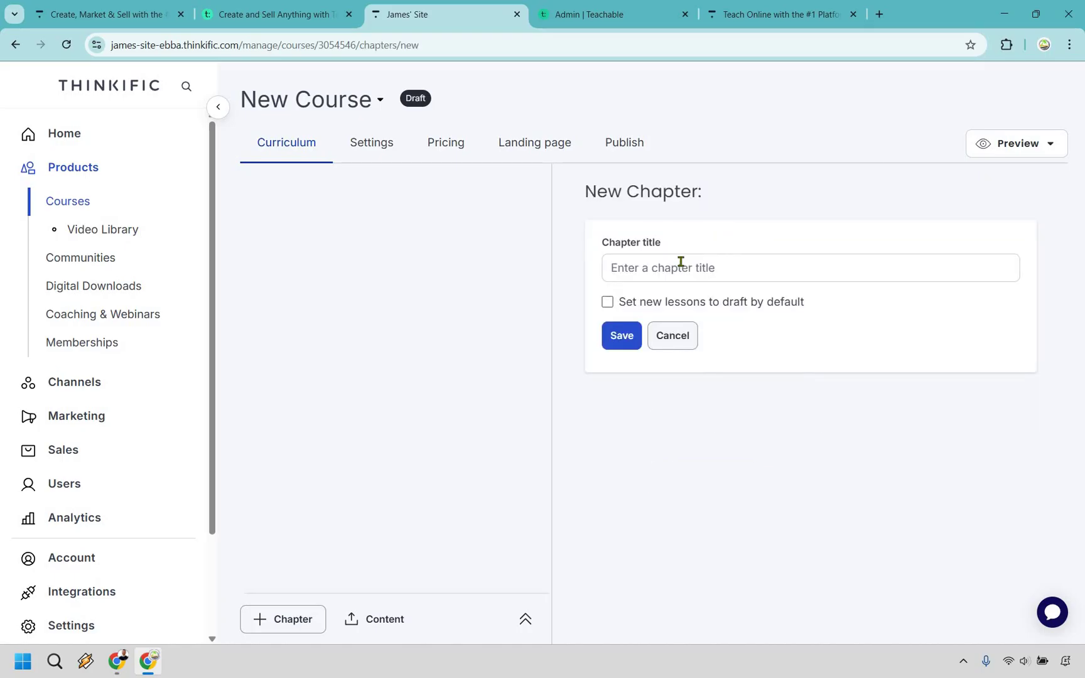
pyautogui.click(680, 261)
pyautogui.write('Introducti')
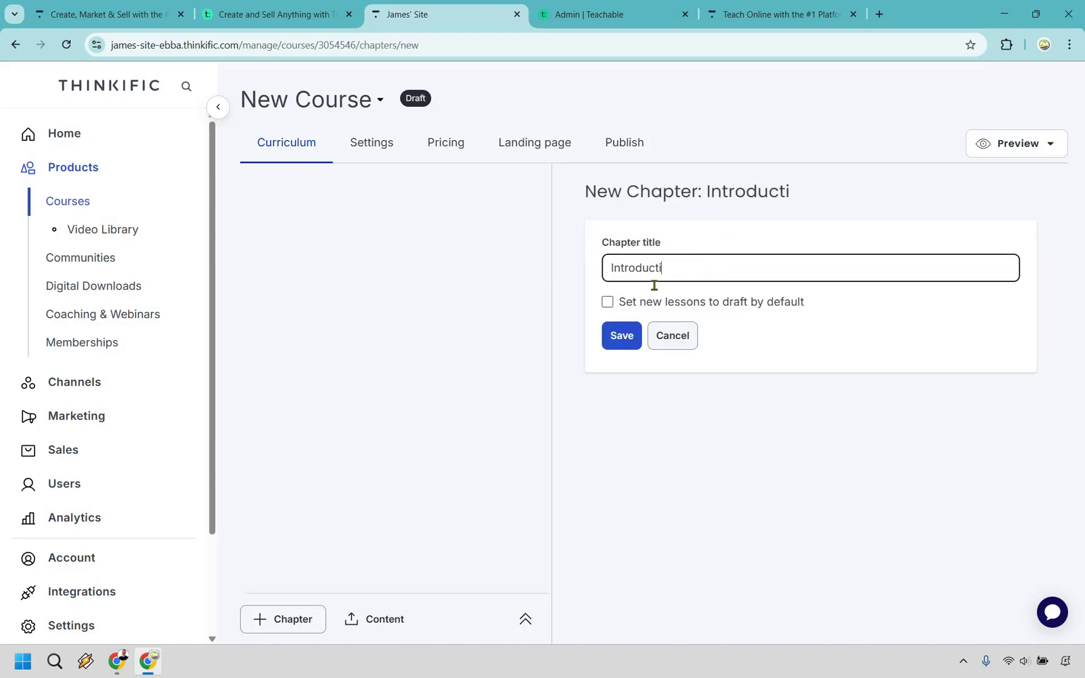
pyautogui.write('on')
pyautogui.click(622, 337)
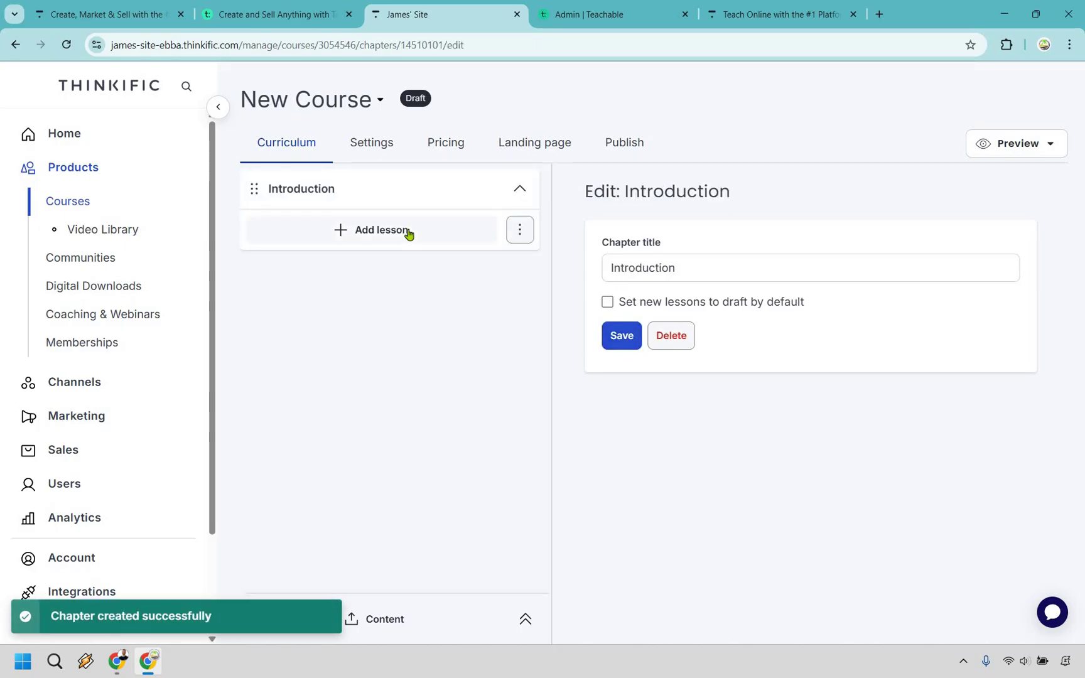
# Start a new lesson inside the Introduction chapter.
pyautogui.click(408, 233)
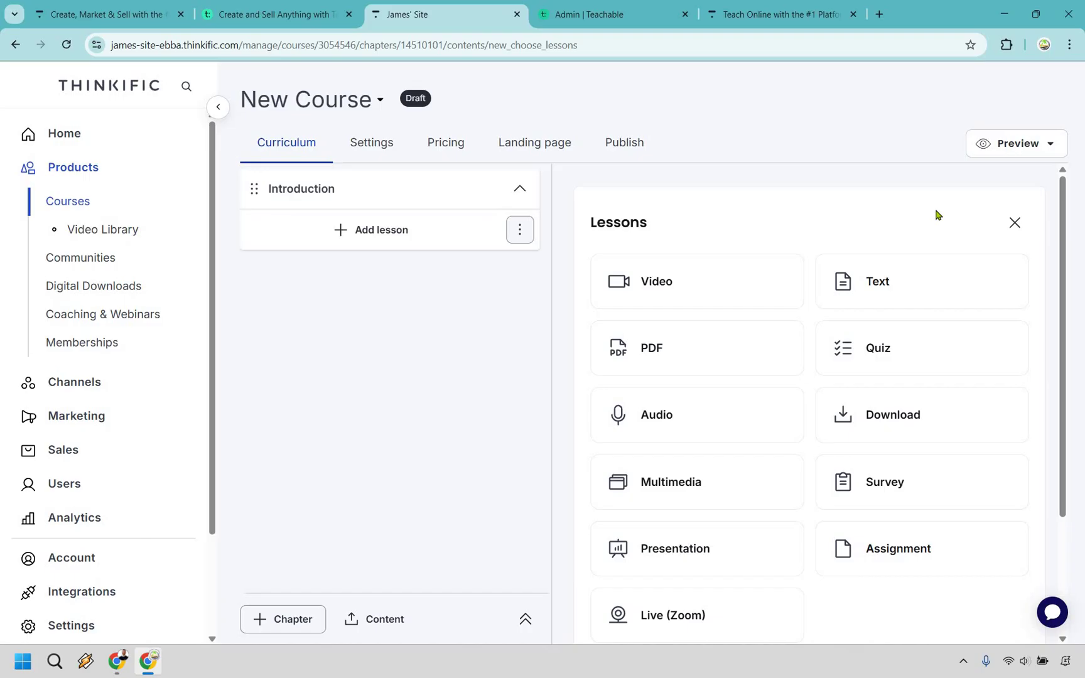
pyautogui.scroll(-2, 948, 194)
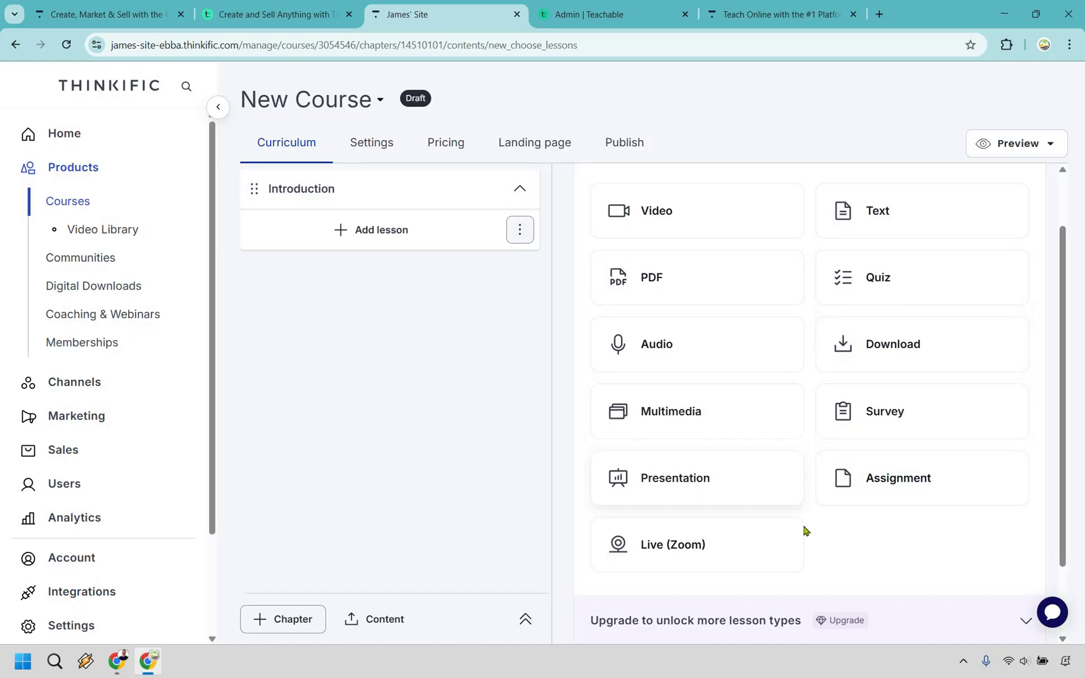
pyautogui.scroll(1, 861, 279)
# Create and save a text lesson titled Introduction, with Introduction copied into its content.
pyautogui.click(862, 278)
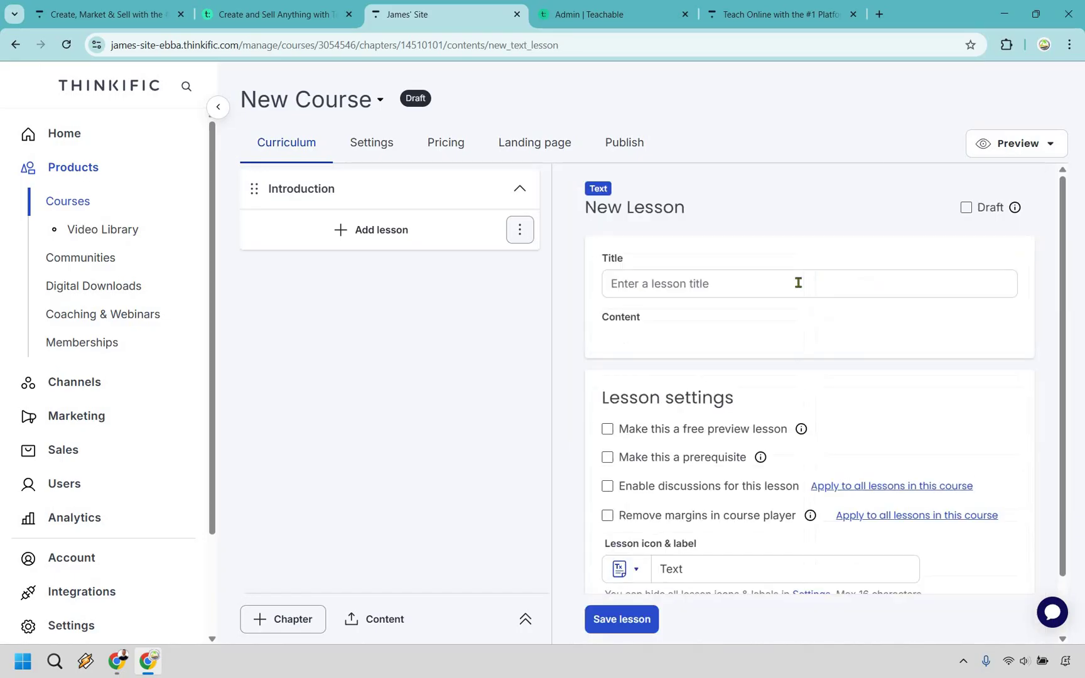
pyautogui.click(797, 282)
pyautogui.write('Int')
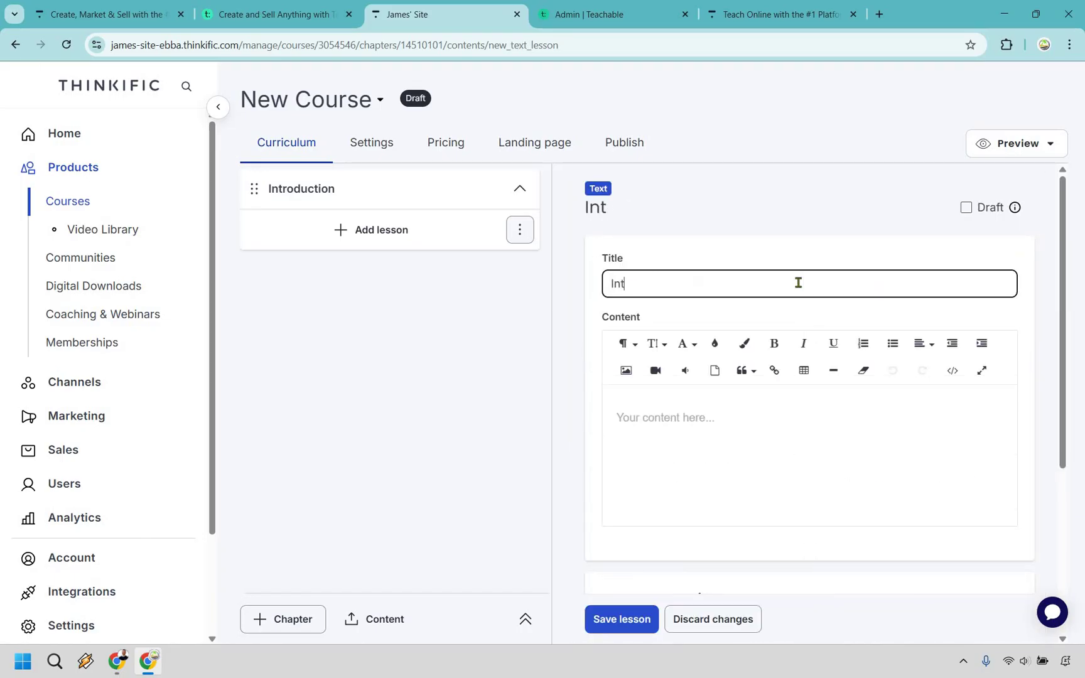
pyautogui.write('roduction')
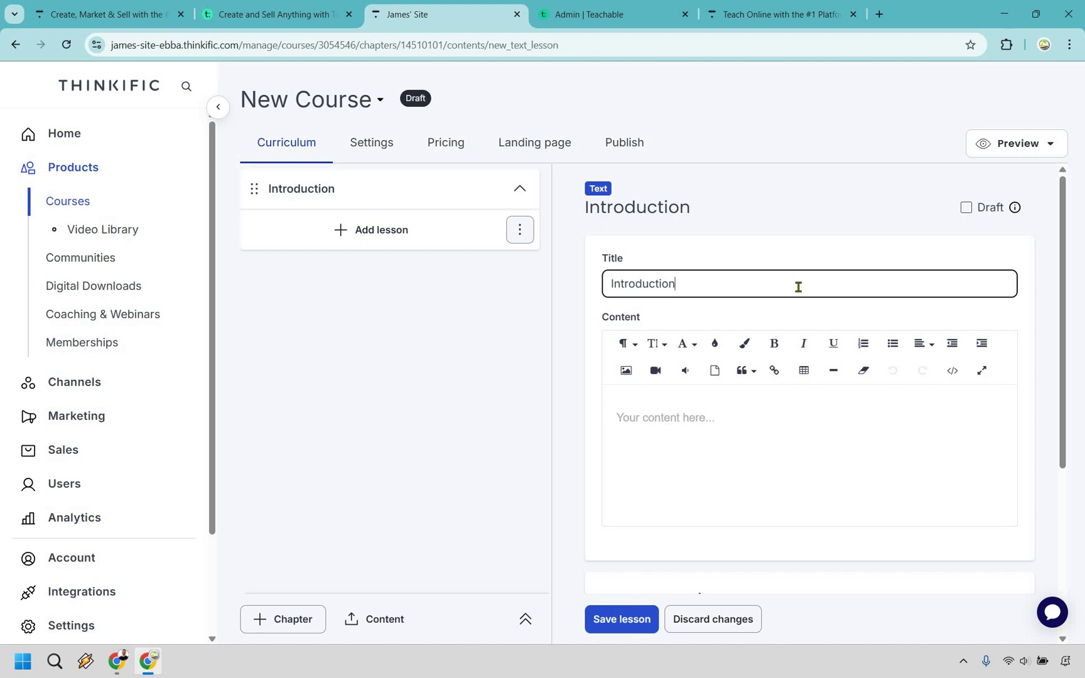
pyautogui.hotkey('ctrl', 'a')
pyautogui.hotkey('ctrl', 'c')
pyautogui.press('Tab')
pyautogui.hotkey('ctrl', 'v')
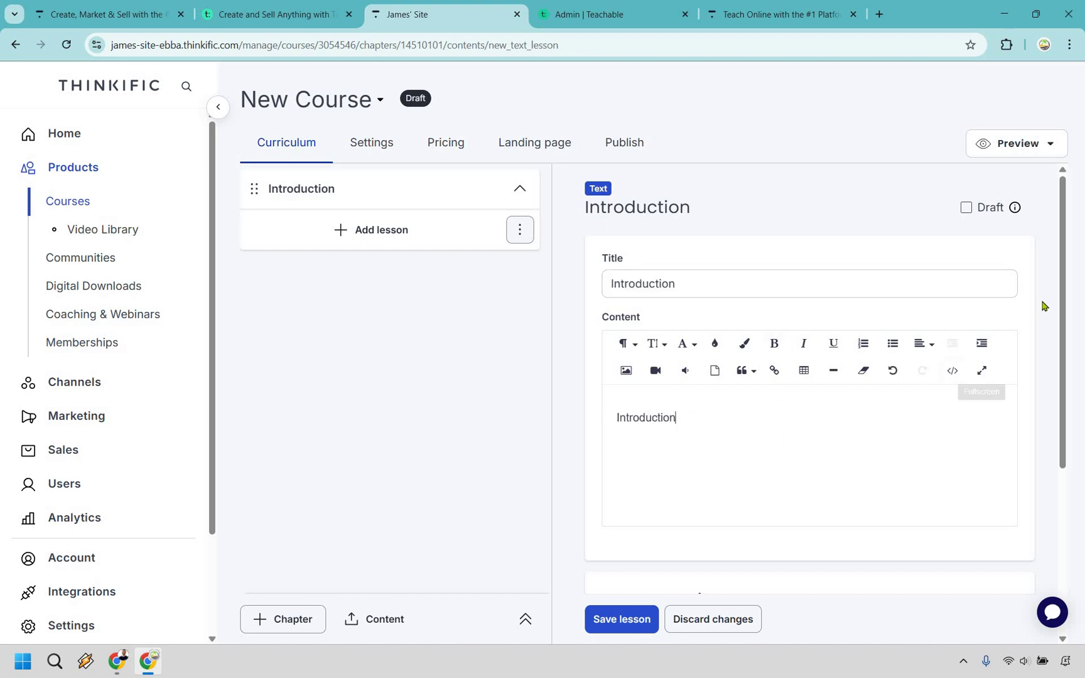
pyautogui.scroll(-5, 1042, 306)
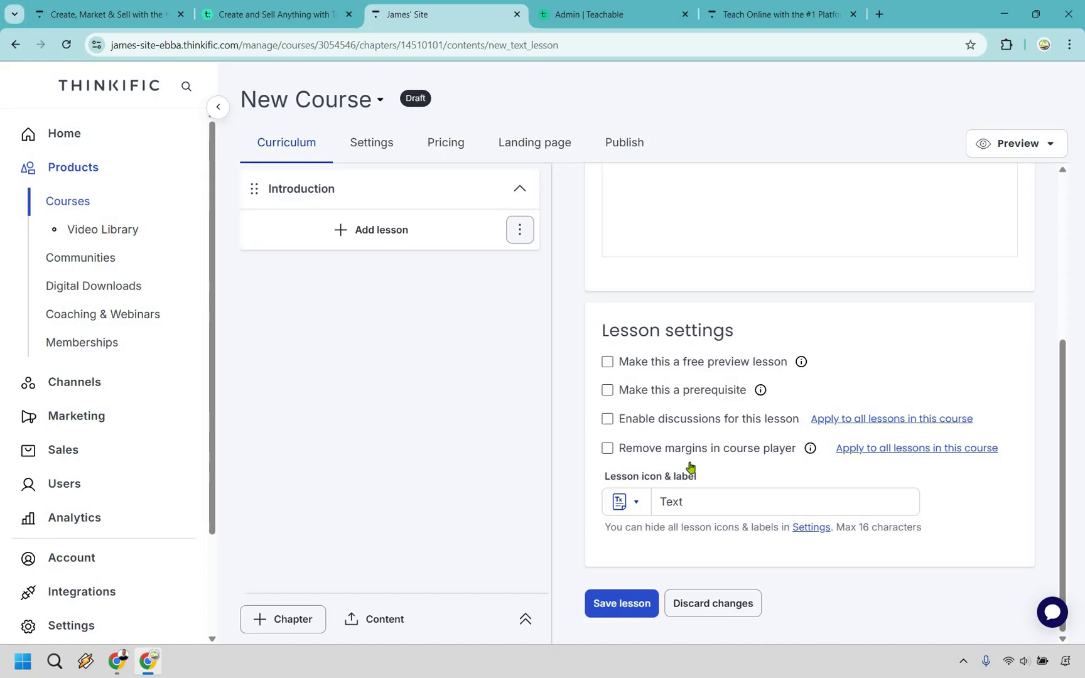
pyautogui.click(611, 605)
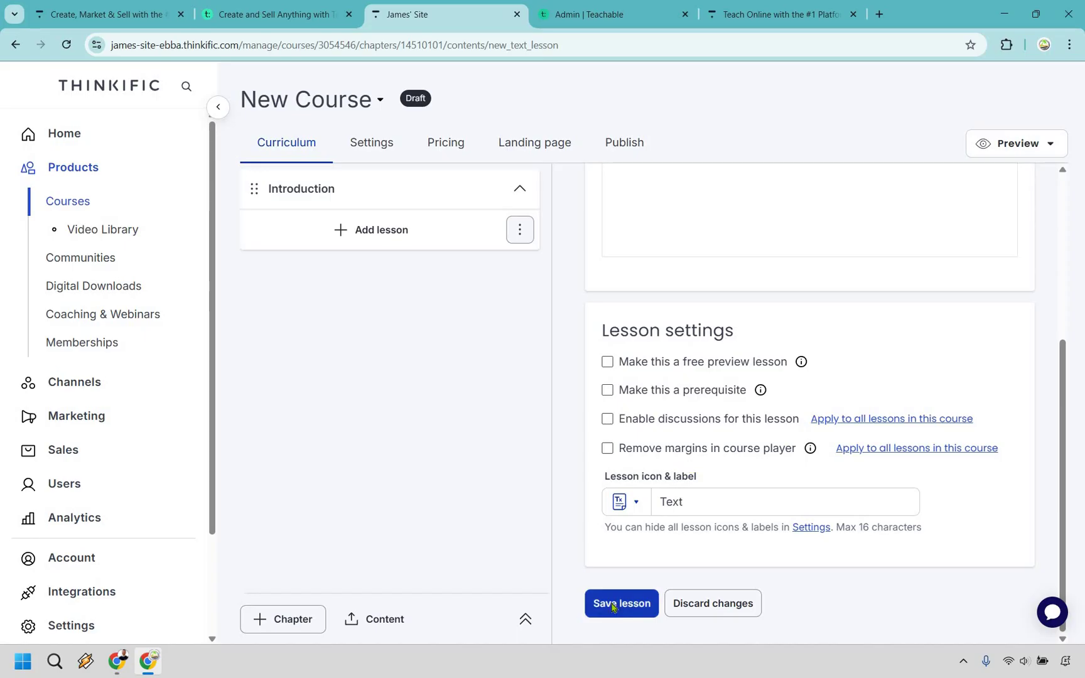
pyautogui.click(612, 605)
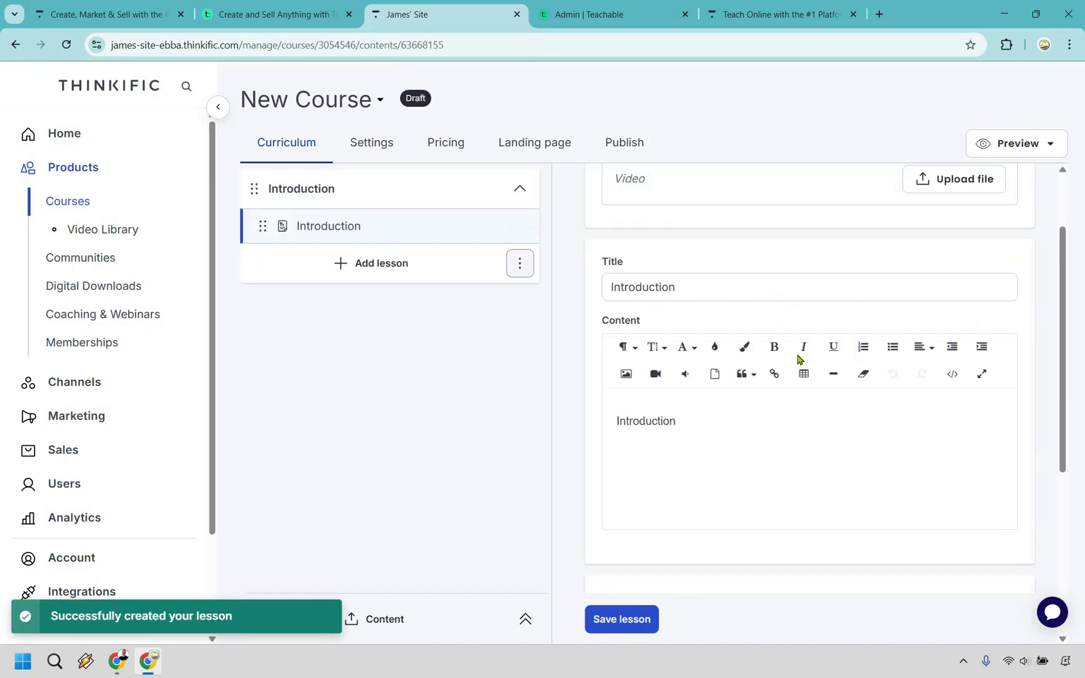
pyautogui.scroll(2, 791, 357)
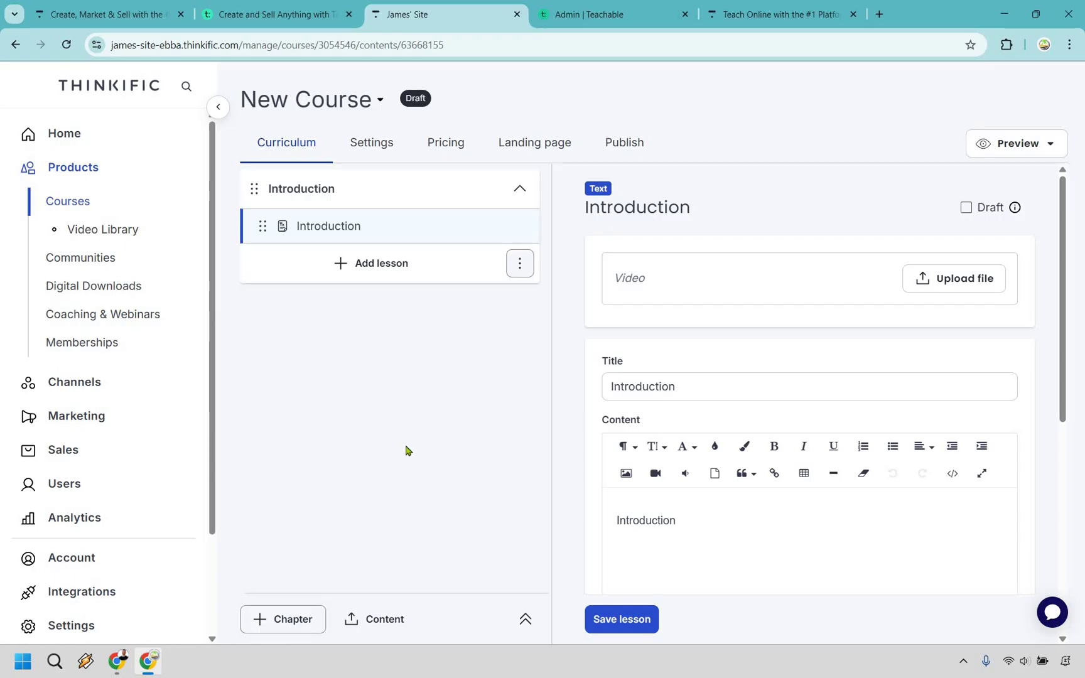
# Open the Settings tab to view the New Course name and instructor.
pyautogui.click(385, 143)
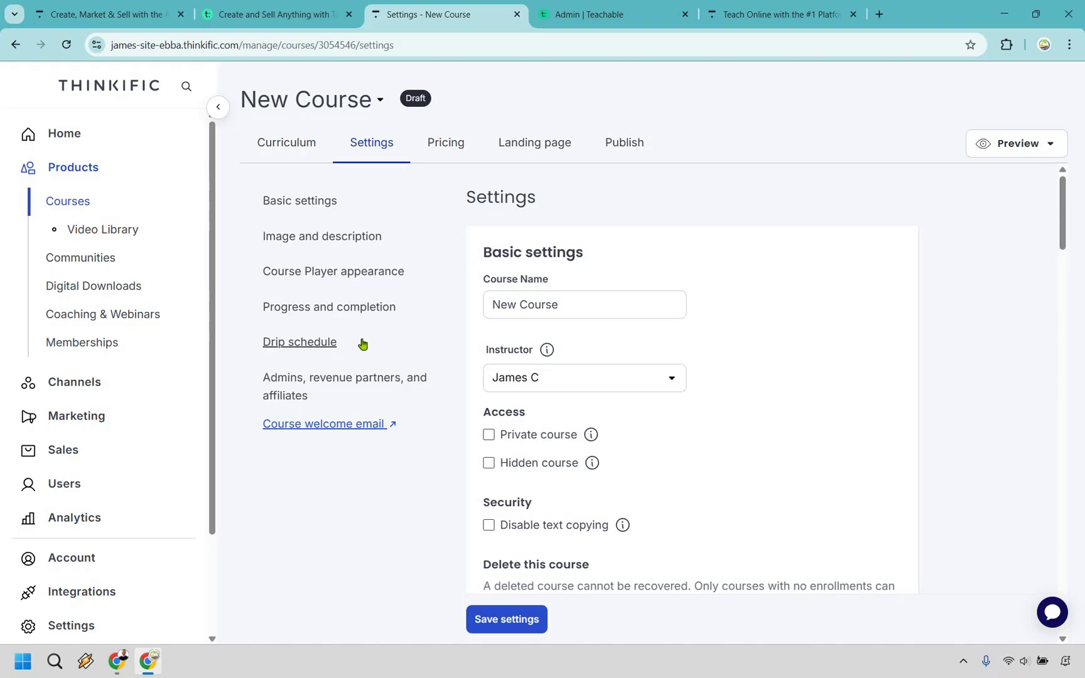
# Review the course's Pricing options and Landing page preview, then return to Teachable's admin.
pyautogui.click(440, 151)
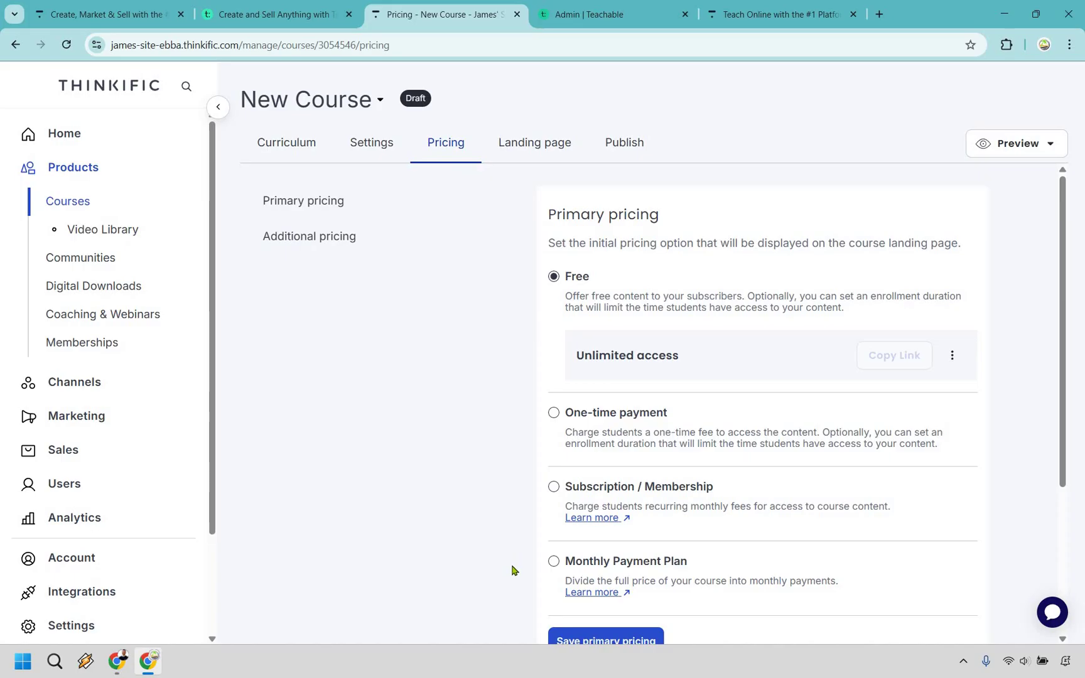
pyautogui.click(534, 142)
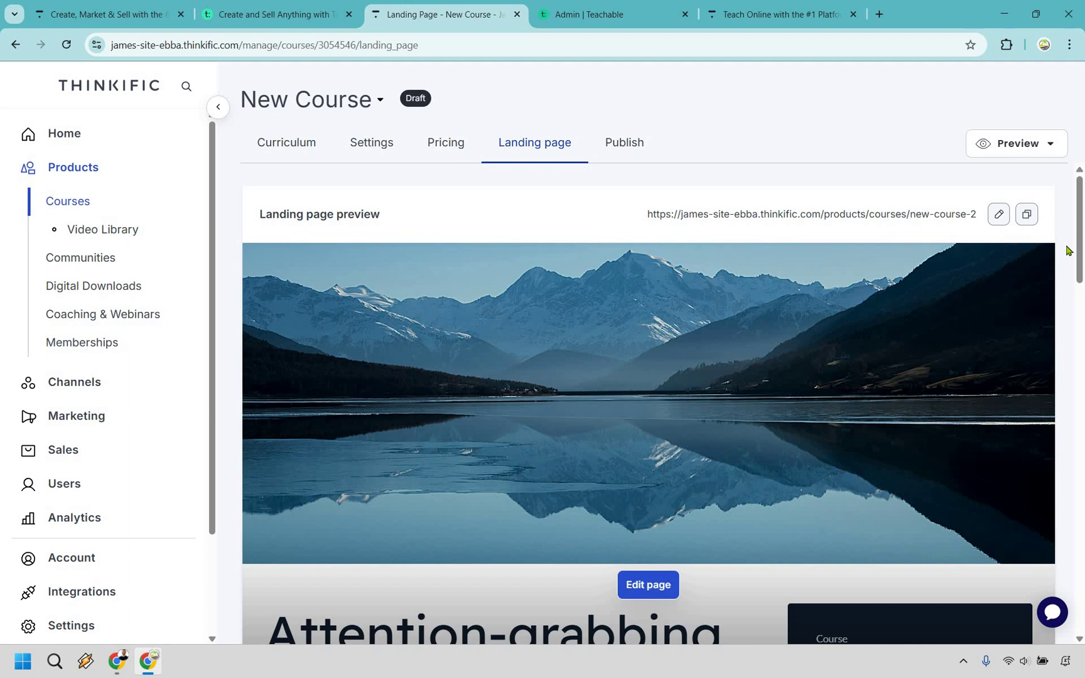
pyautogui.moveTo(1079, 229); pyautogui.dragTo(899, 297)
pyautogui.scroll(1, 899, 296)
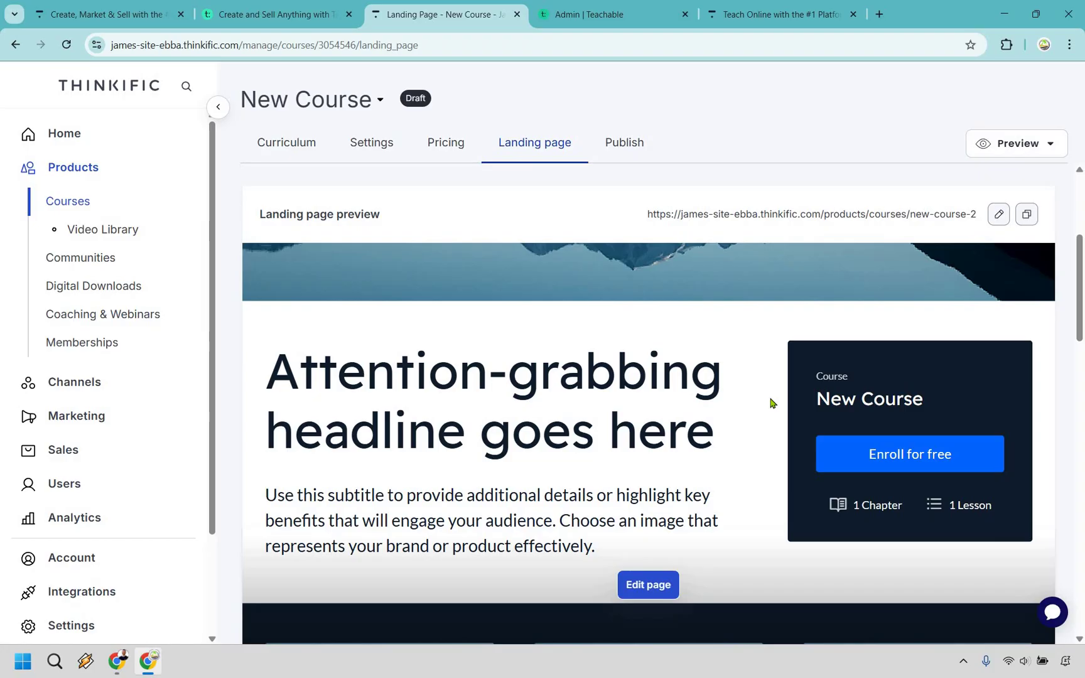
pyautogui.click(635, 8)
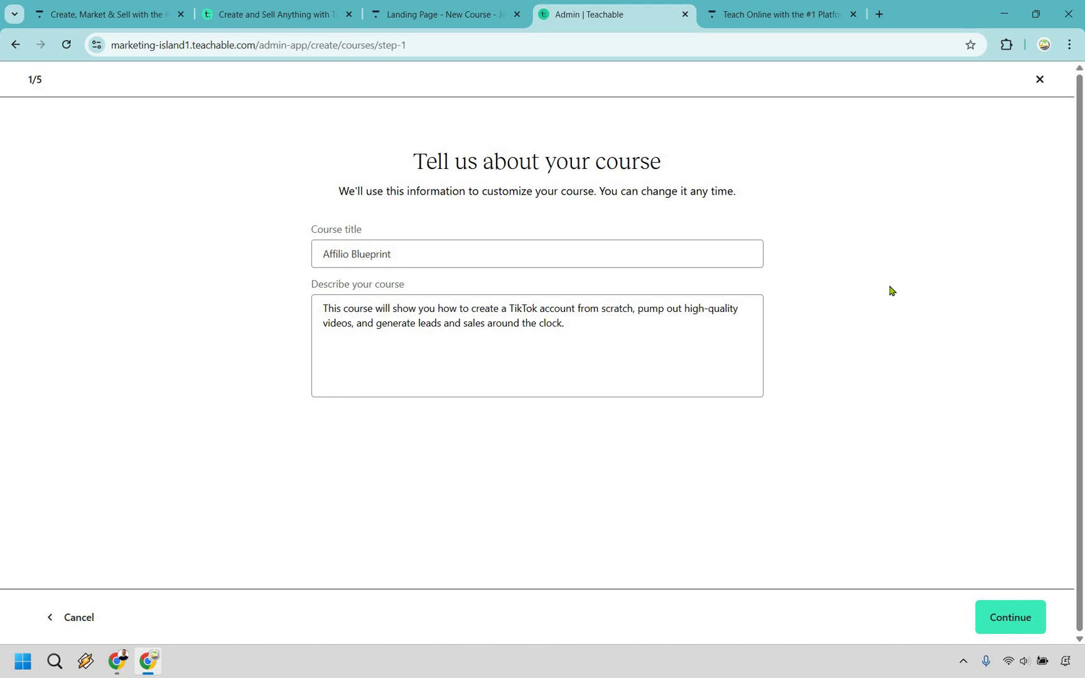
# Continue past the Affilio Blueprint details and skip the thumbnail with 'I don't have one'.
pyautogui.click(1012, 617)
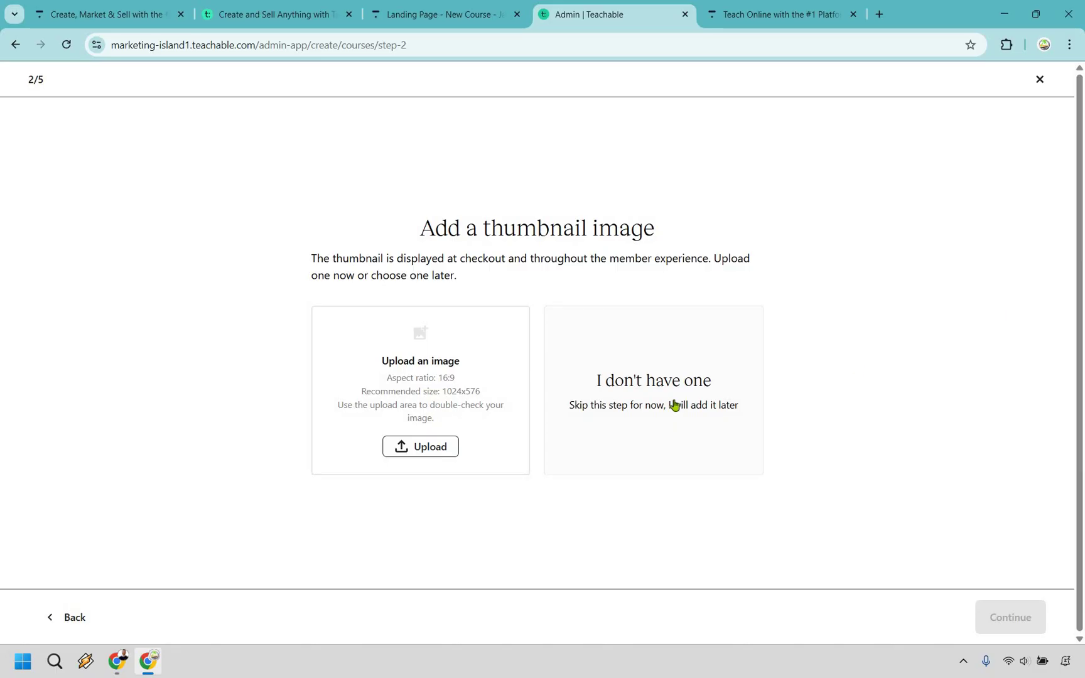
pyautogui.click(647, 384)
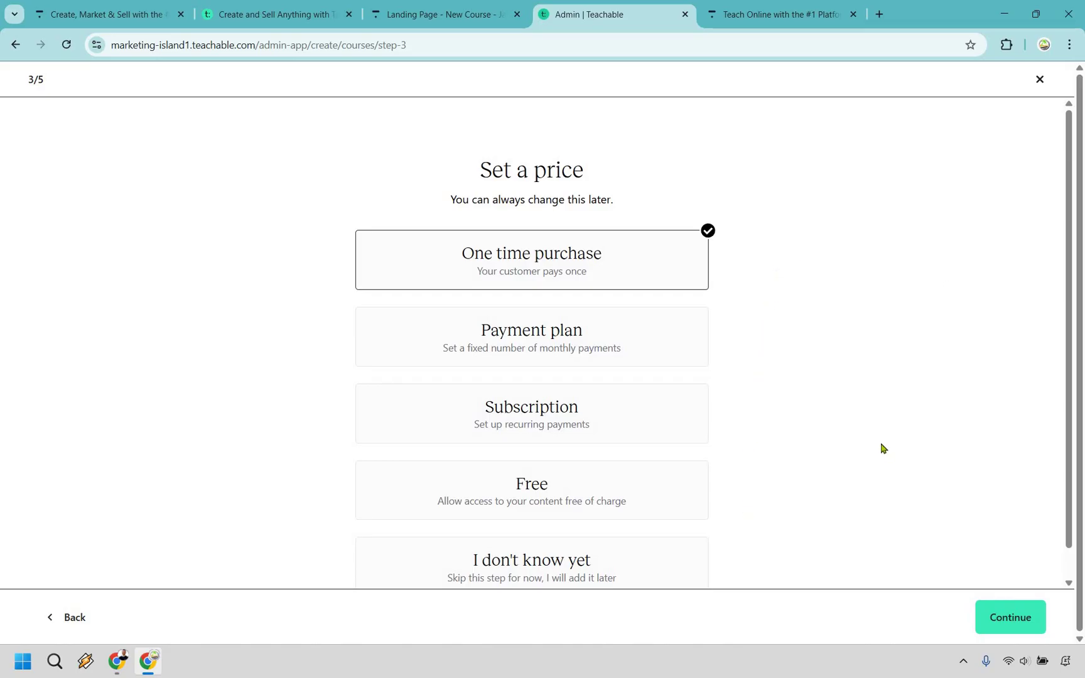
# Keep One time purchase pricing and choose Start from scratch for the course outline.
pyautogui.click(1021, 621)
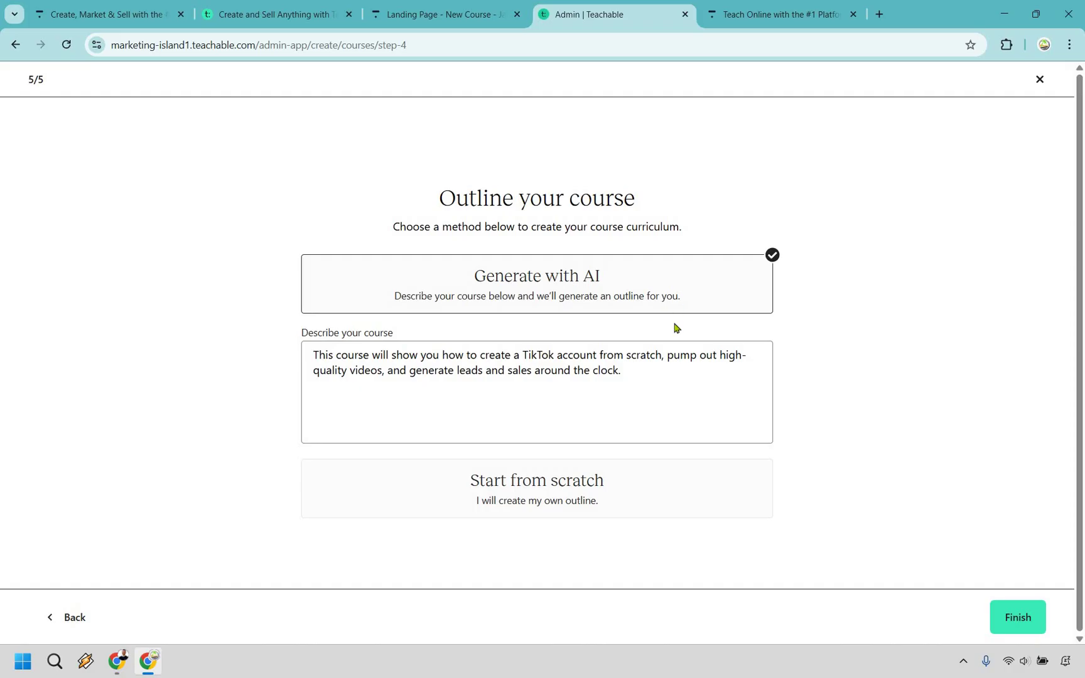
pyautogui.click(630, 494)
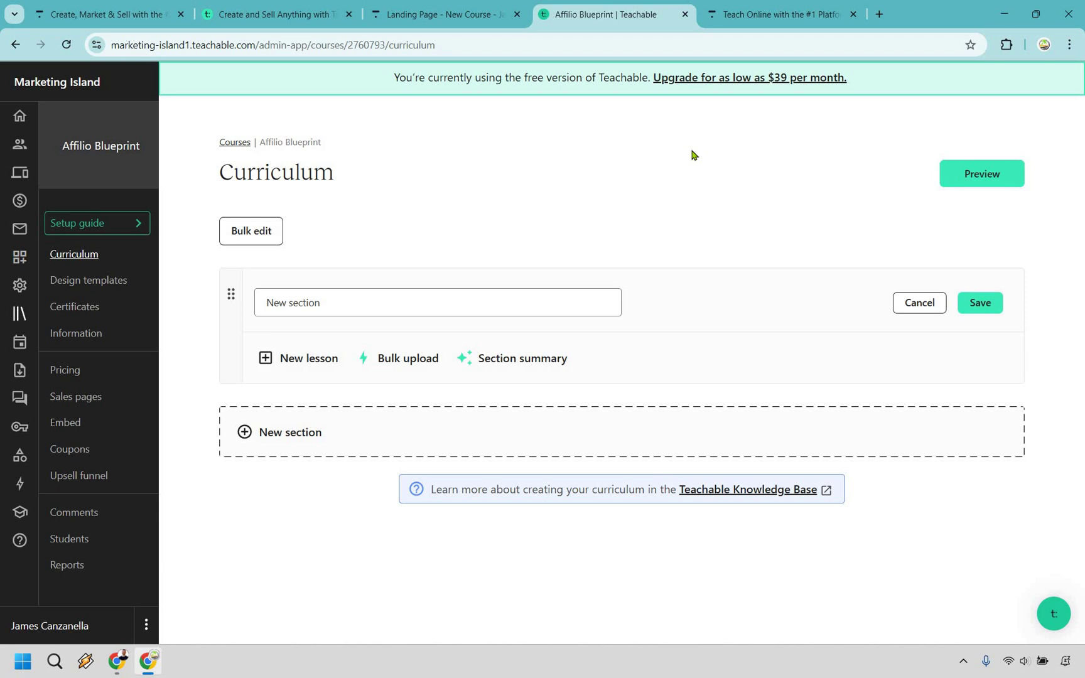
# Name the new curriculum section Introduction.
pyautogui.click(343, 302)
pyautogui.write('Introduction')
pyautogui.press('Return')
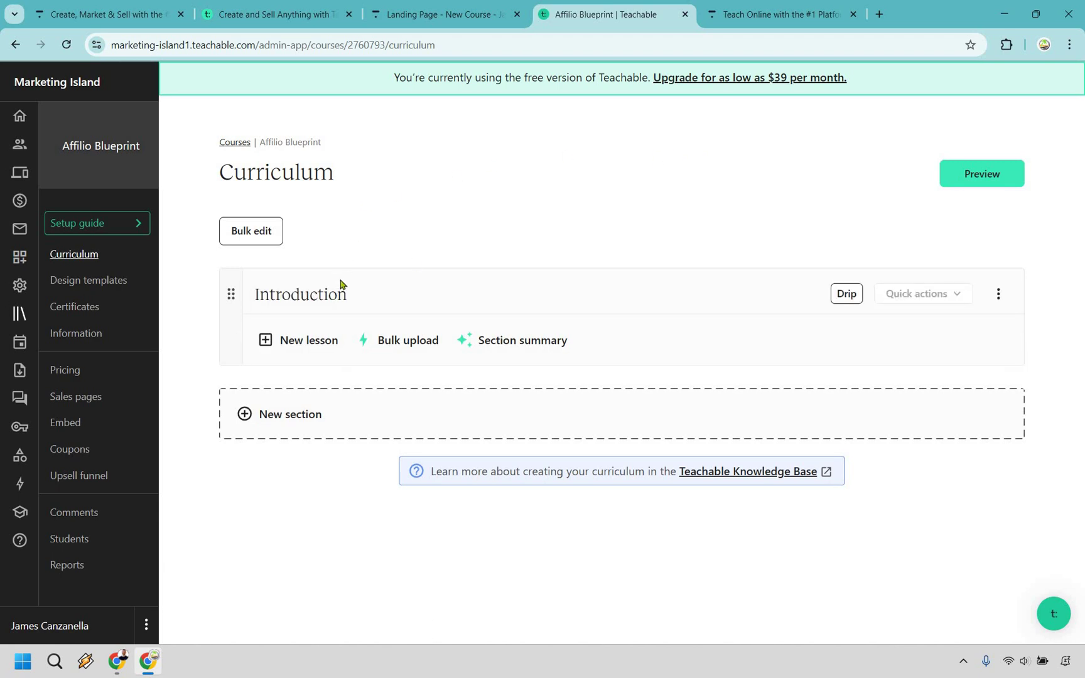
# Add an Introduction lesson to the section and open it to see content types.
pyautogui.click(294, 342)
pyautogui.write('Introduction')
pyautogui.press('Return')
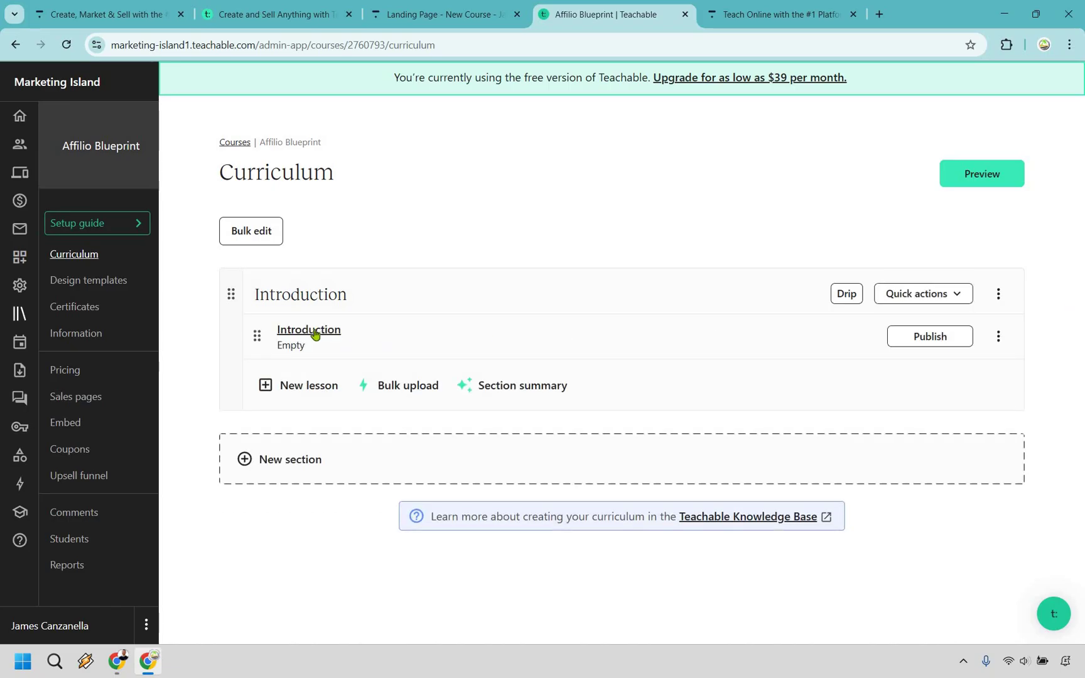
pyautogui.click(315, 334)
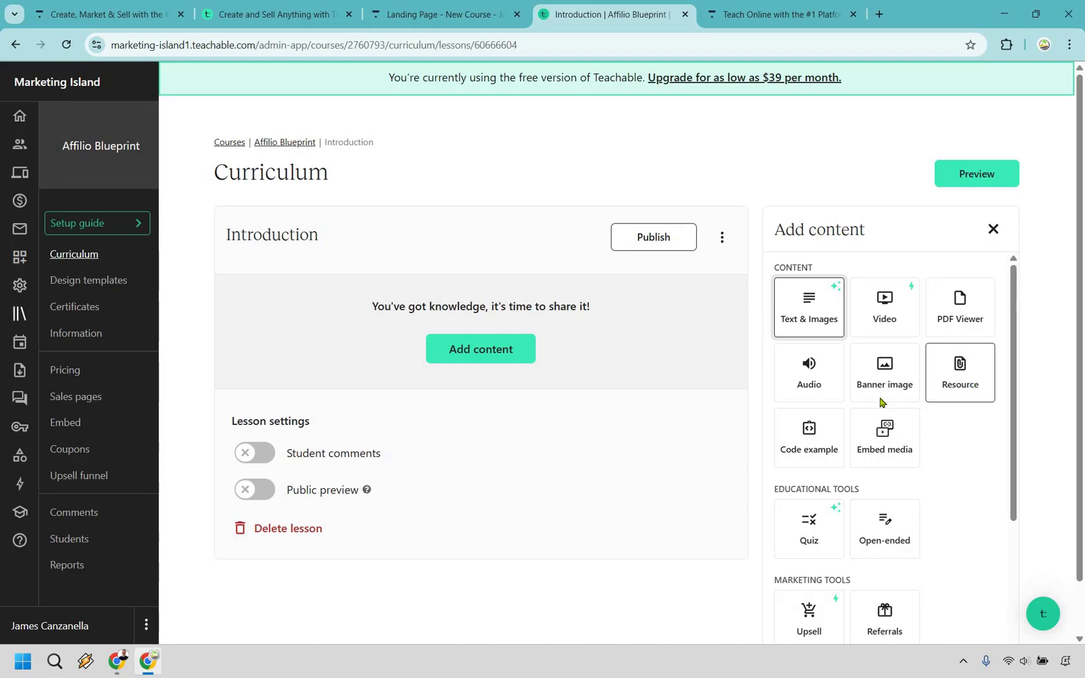
pyautogui.scroll(-2, 947, 380)
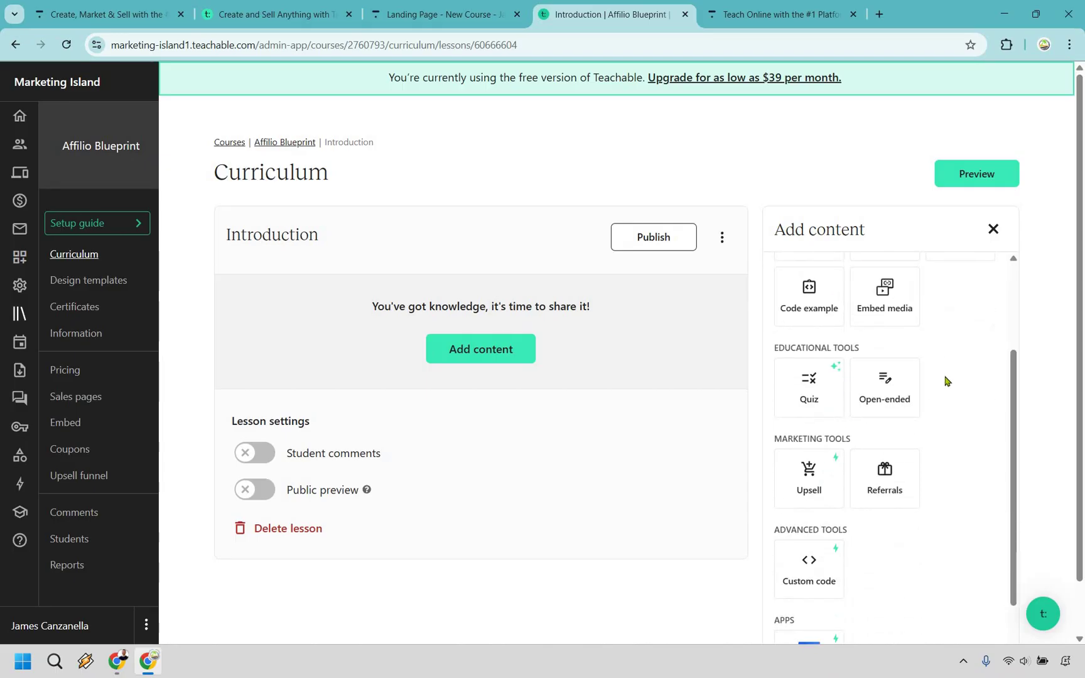
pyautogui.scroll(-1, 954, 364)
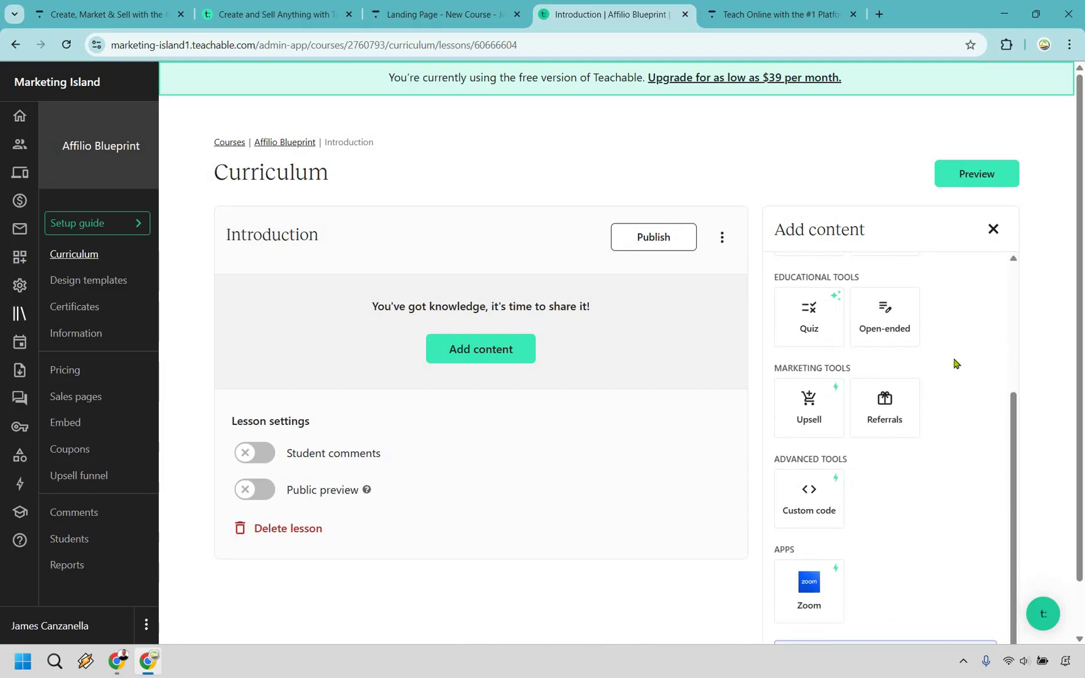
pyautogui.scroll(-1, 938, 421)
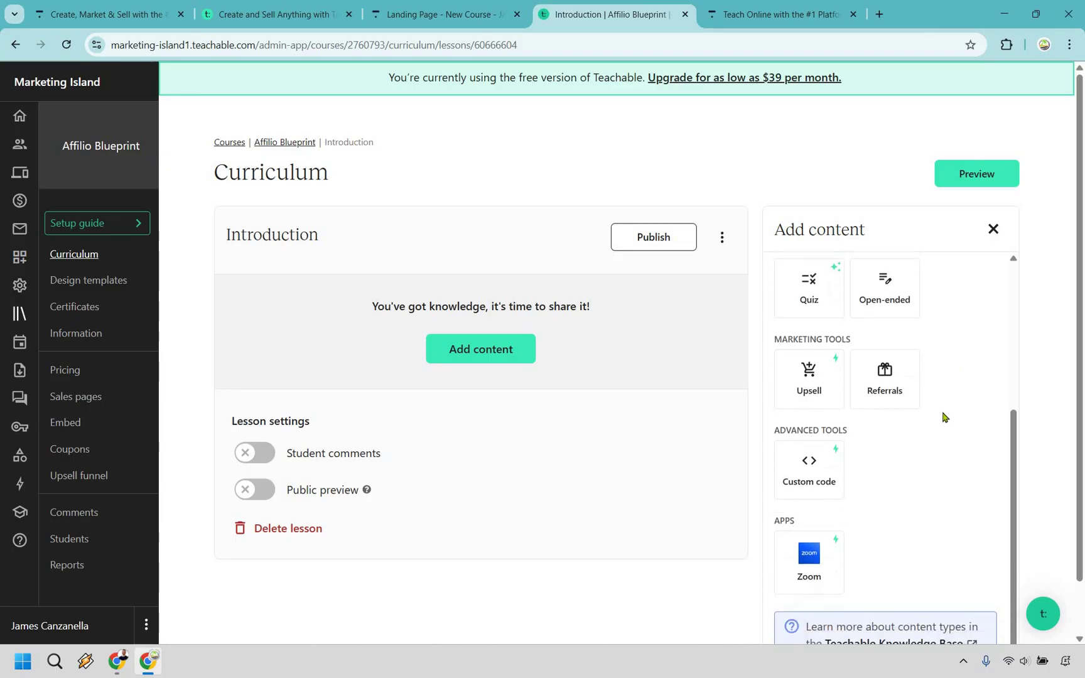
pyautogui.scroll(4, 954, 464)
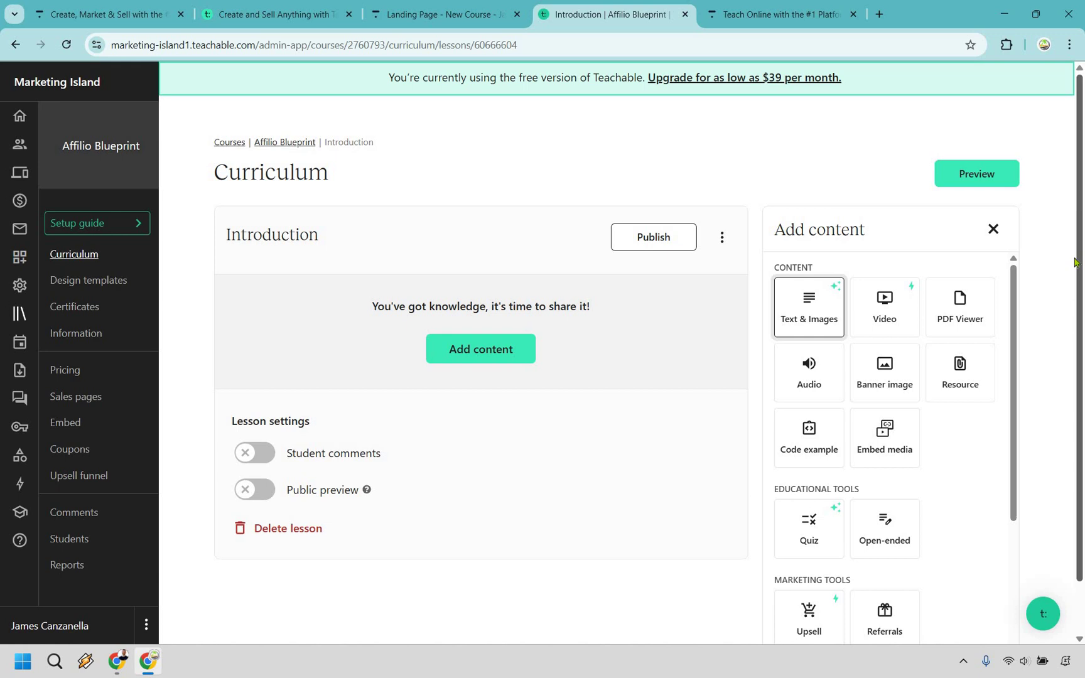
# Add a Text & Images block reading 'Your content will go' to the Introduction lesson.
pyautogui.click(804, 313)
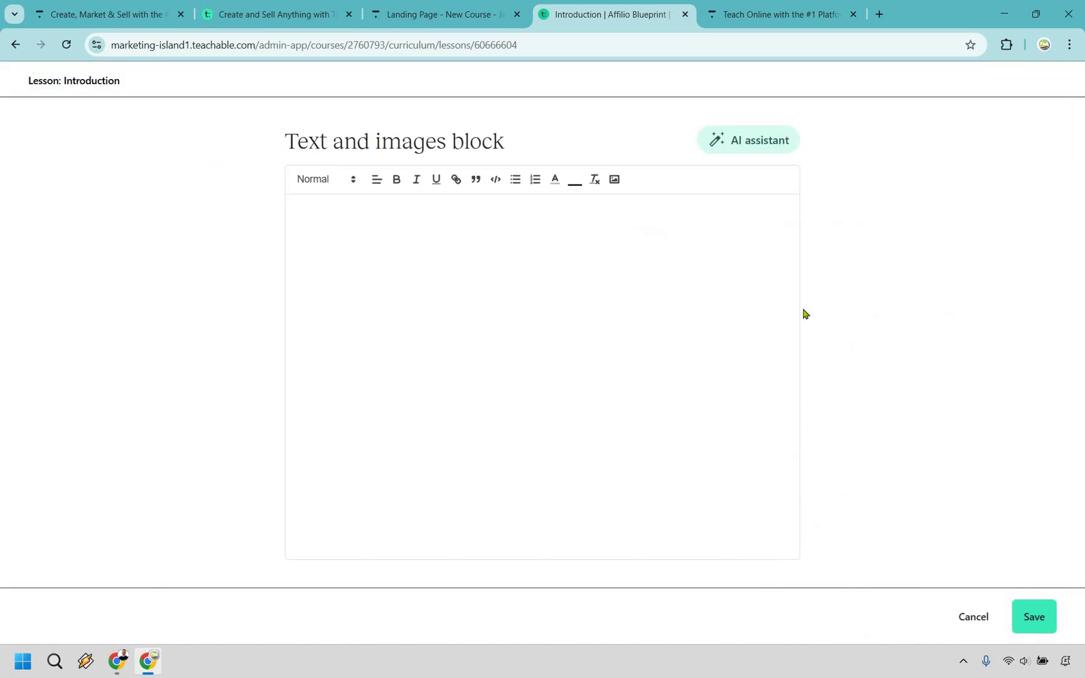
pyautogui.write('Your content will go')
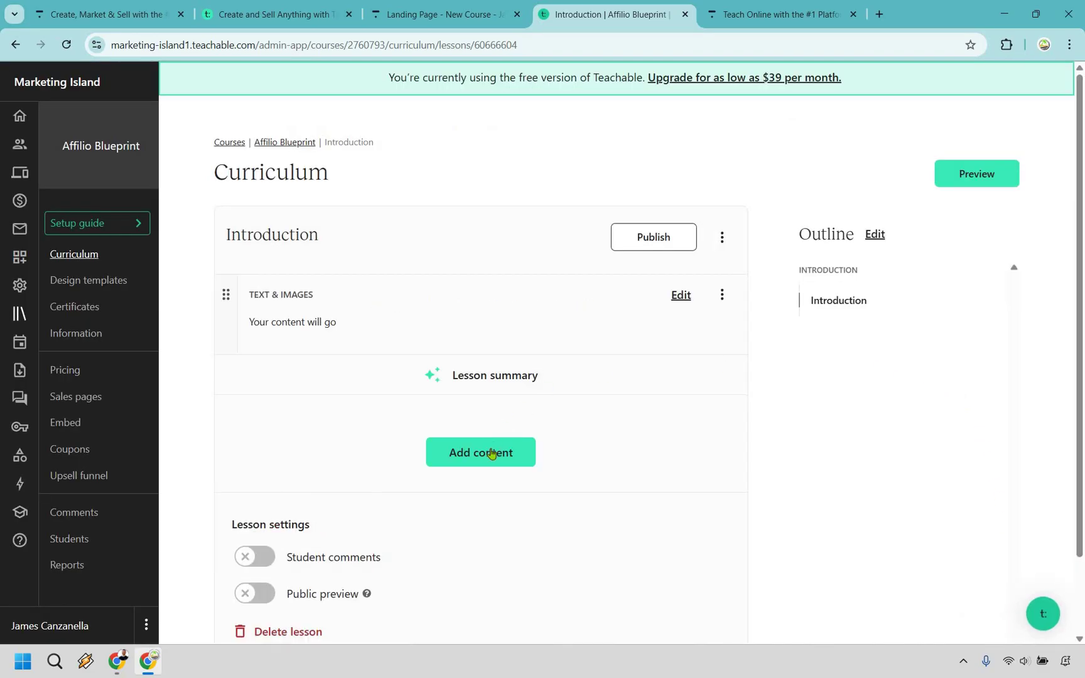
pyautogui.click(493, 452)
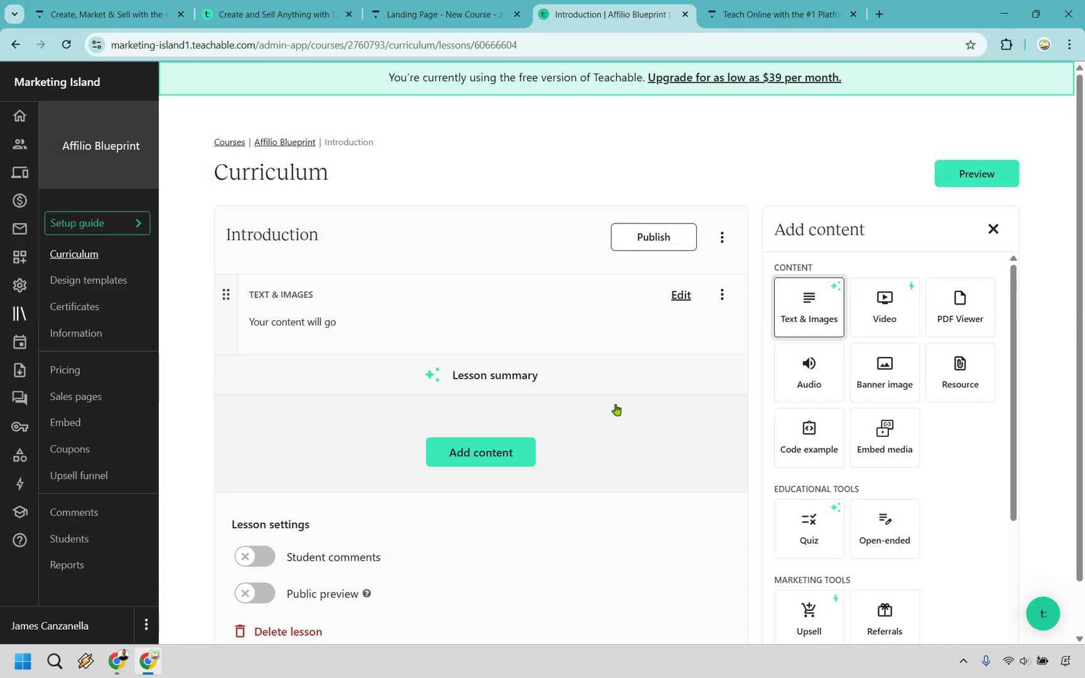
pyautogui.scroll(-1, 613, 409)
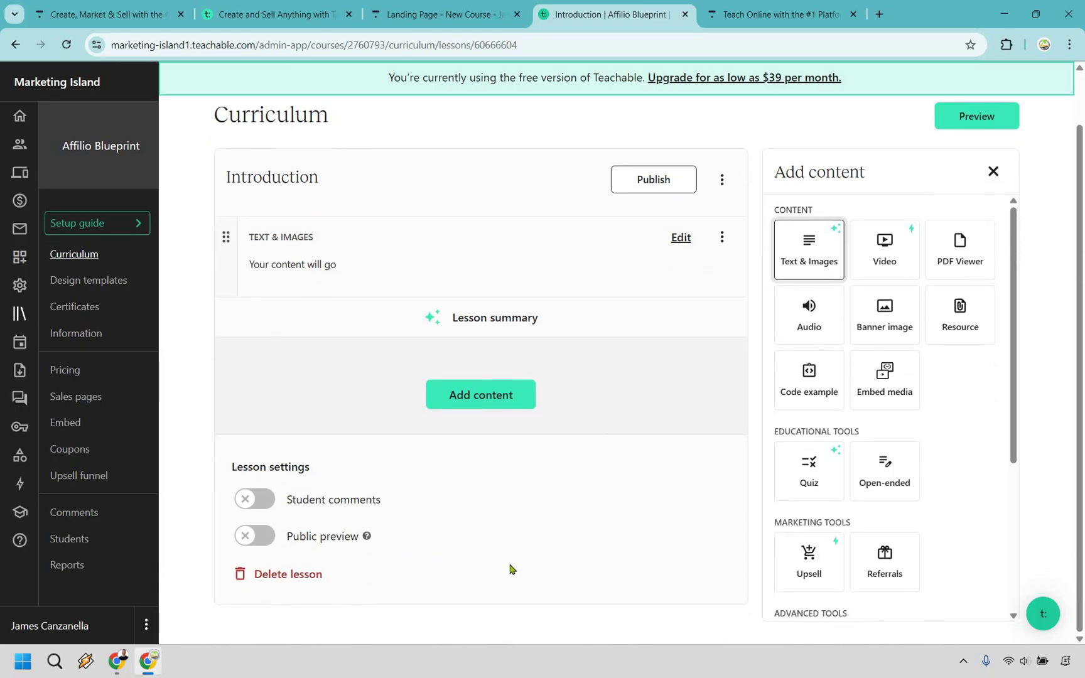
pyautogui.scroll(1, 520, 552)
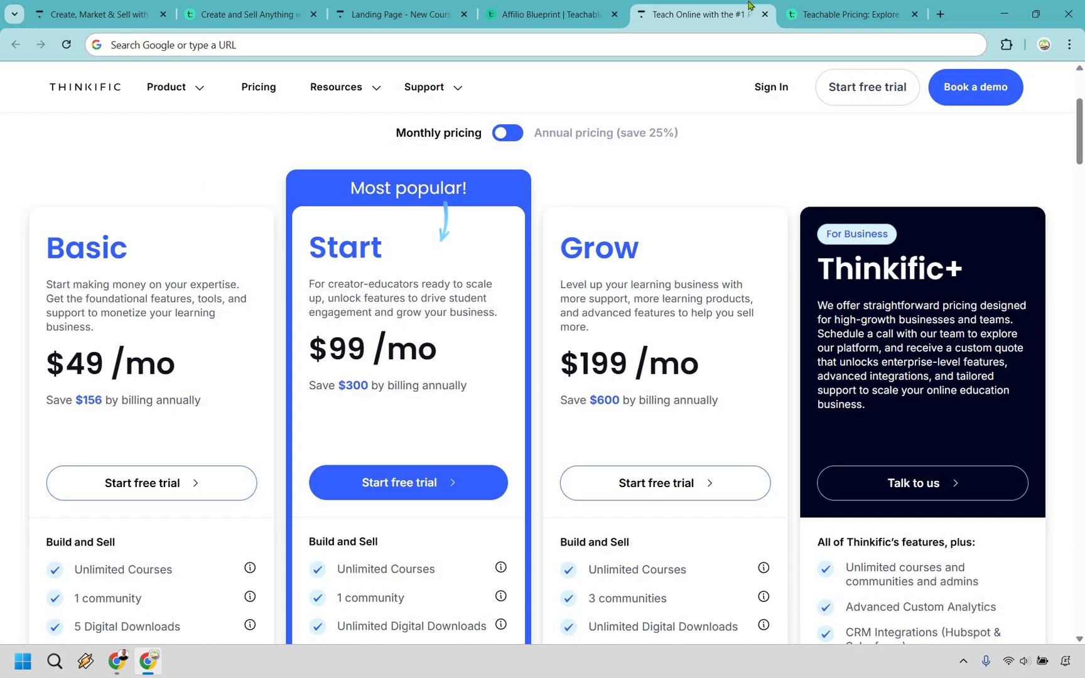
# On Teachable's pricing page, highlight the Basic plan's $59/month price and 5% transaction fee.
pyautogui.click(835, 14)
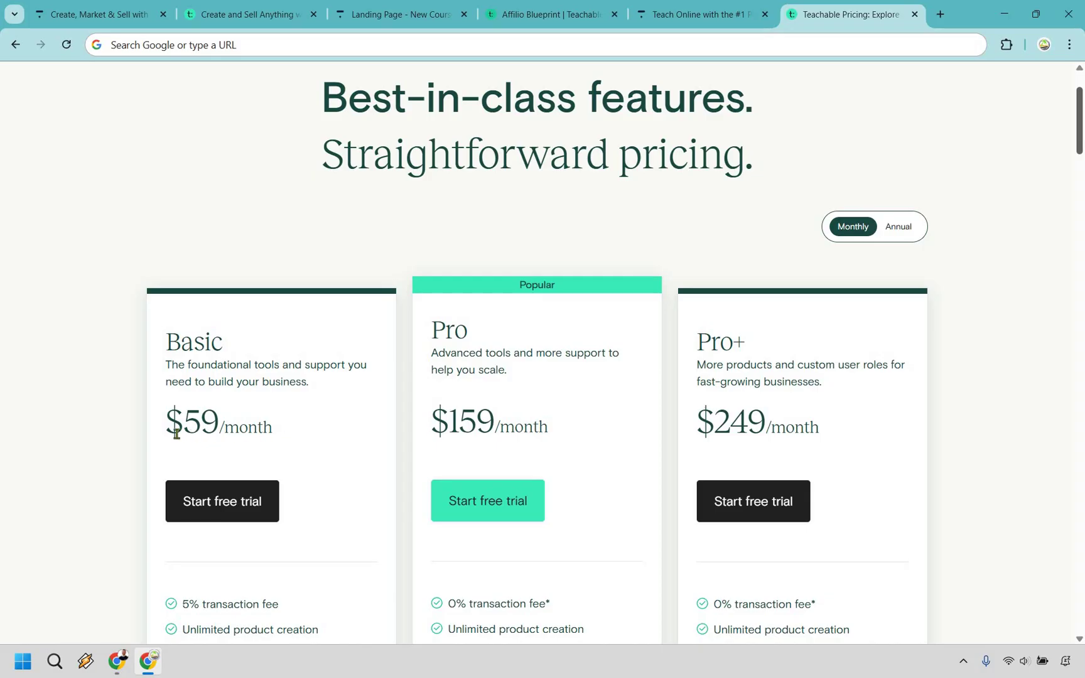
pyautogui.moveTo(168, 433); pyautogui.dragTo(317, 429)
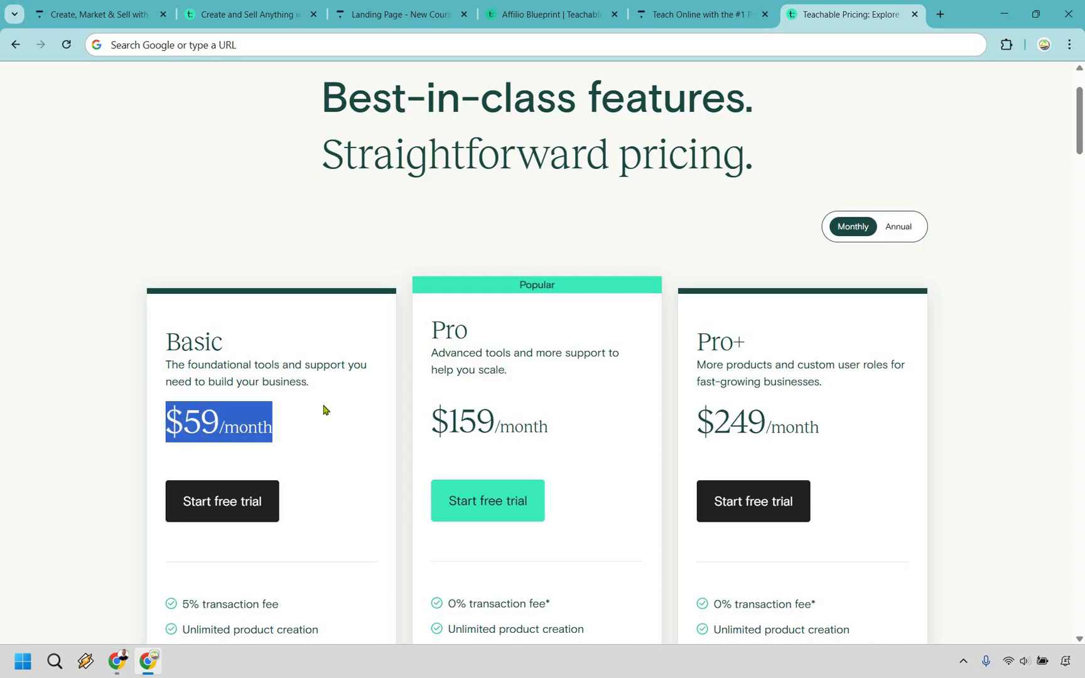
pyautogui.click(331, 380)
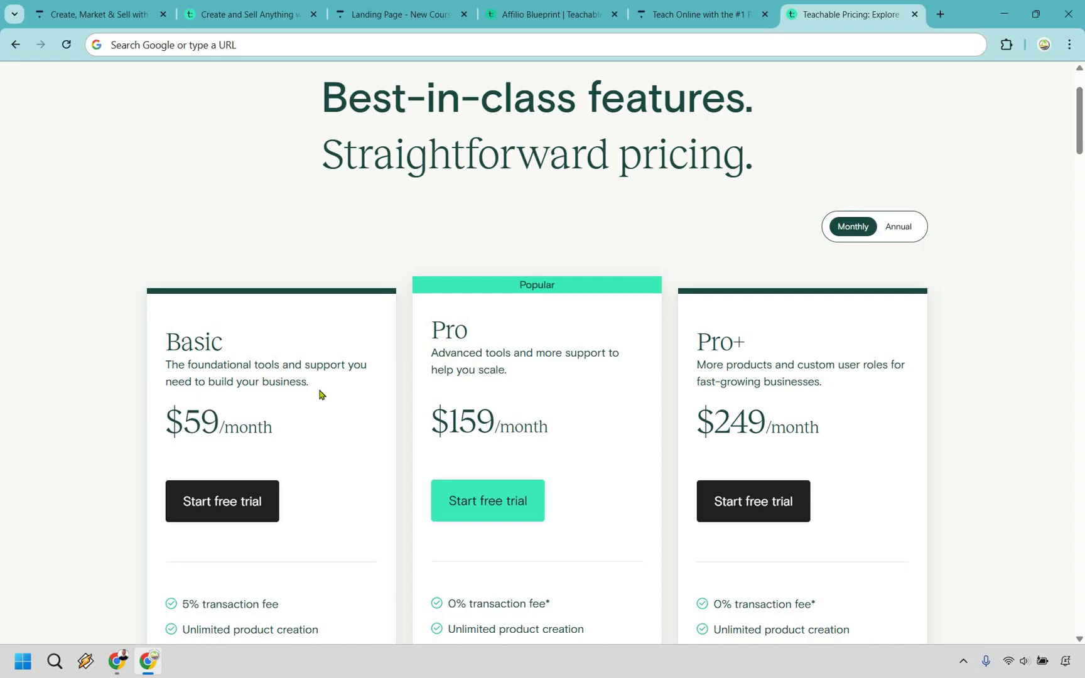
pyautogui.scroll(-2, 317, 394)
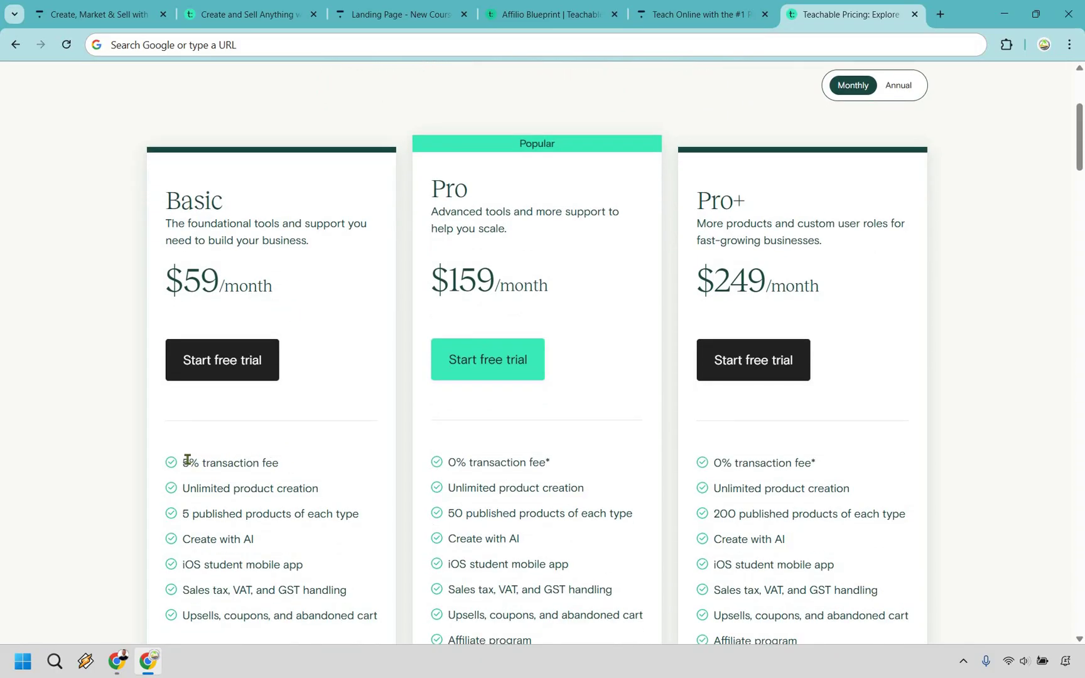
pyautogui.tripleClick(184, 461)
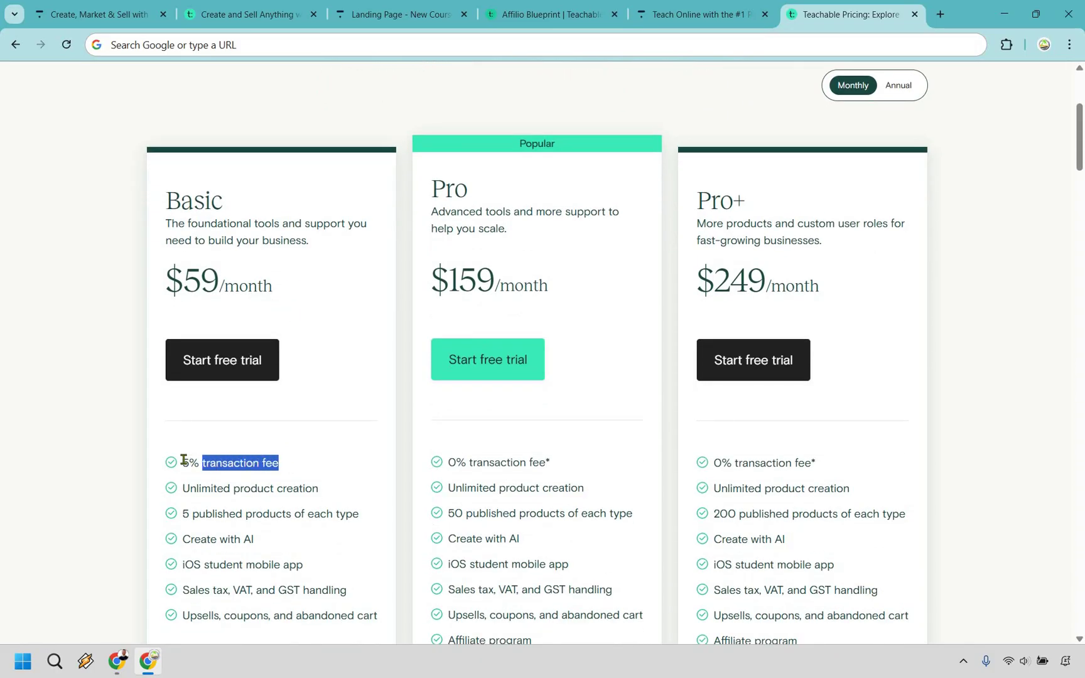
pyautogui.click(358, 349)
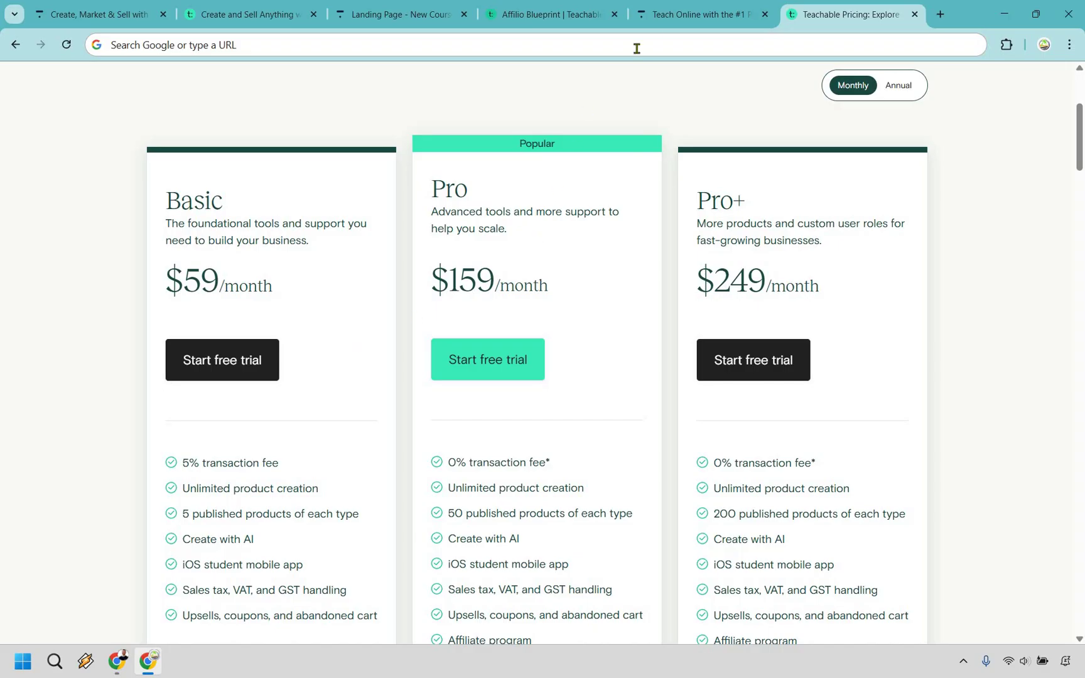
pyautogui.click(696, 13)
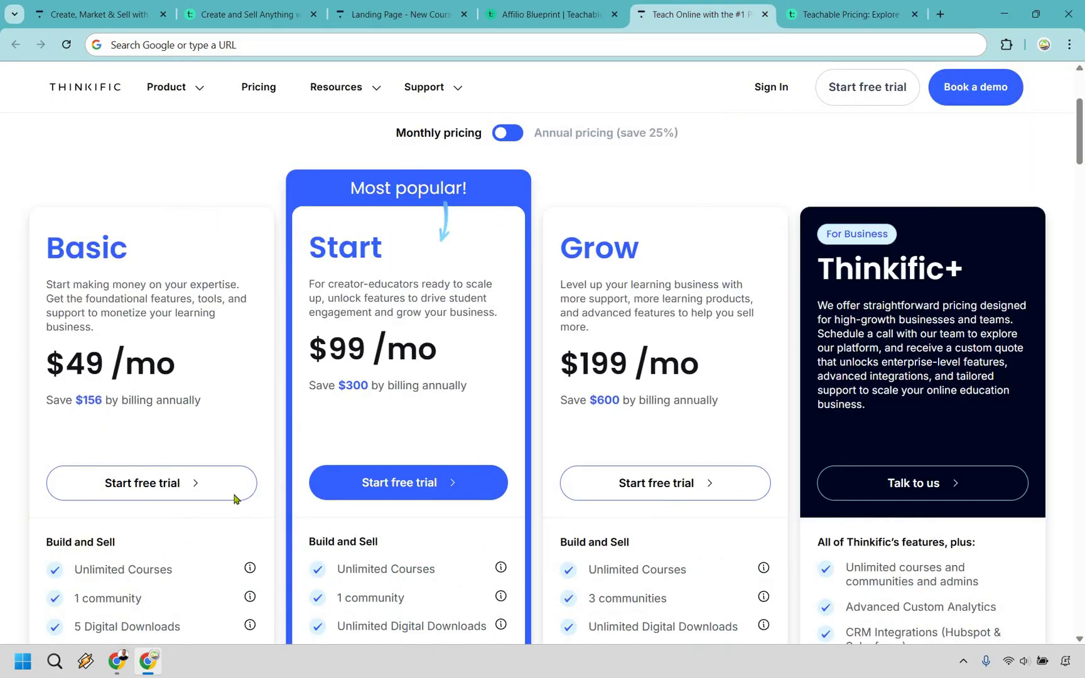
pyautogui.scroll(-2, 193, 483)
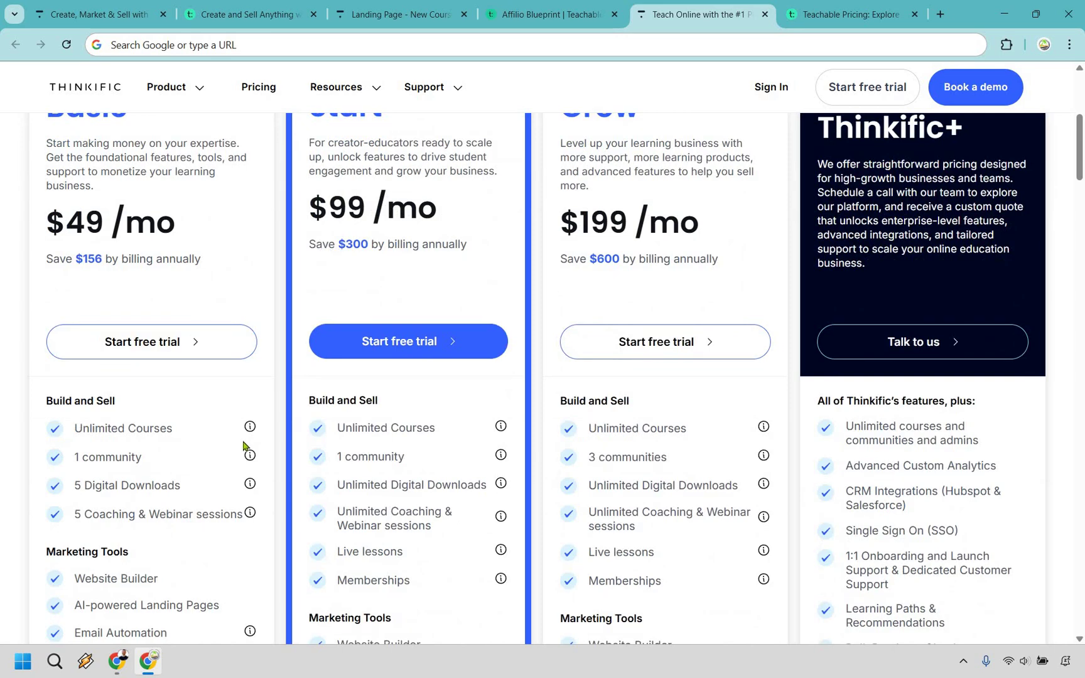
pyautogui.scroll(3, 243, 445)
pyautogui.scroll(1, 620, 200)
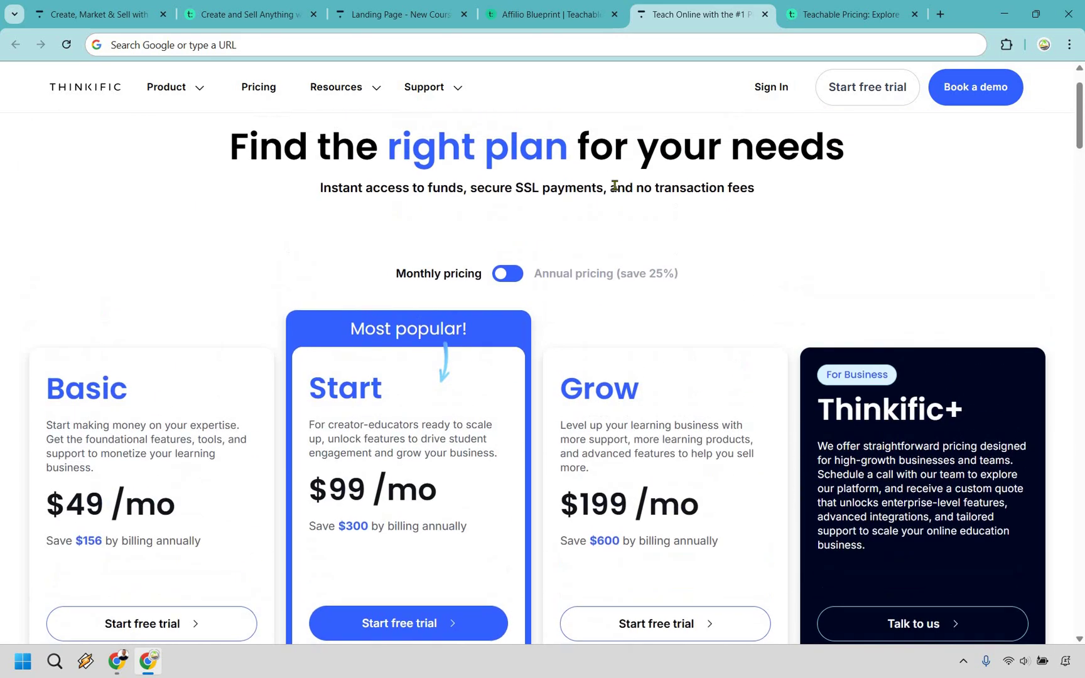
pyautogui.moveTo(617, 188); pyautogui.dragTo(746, 188)
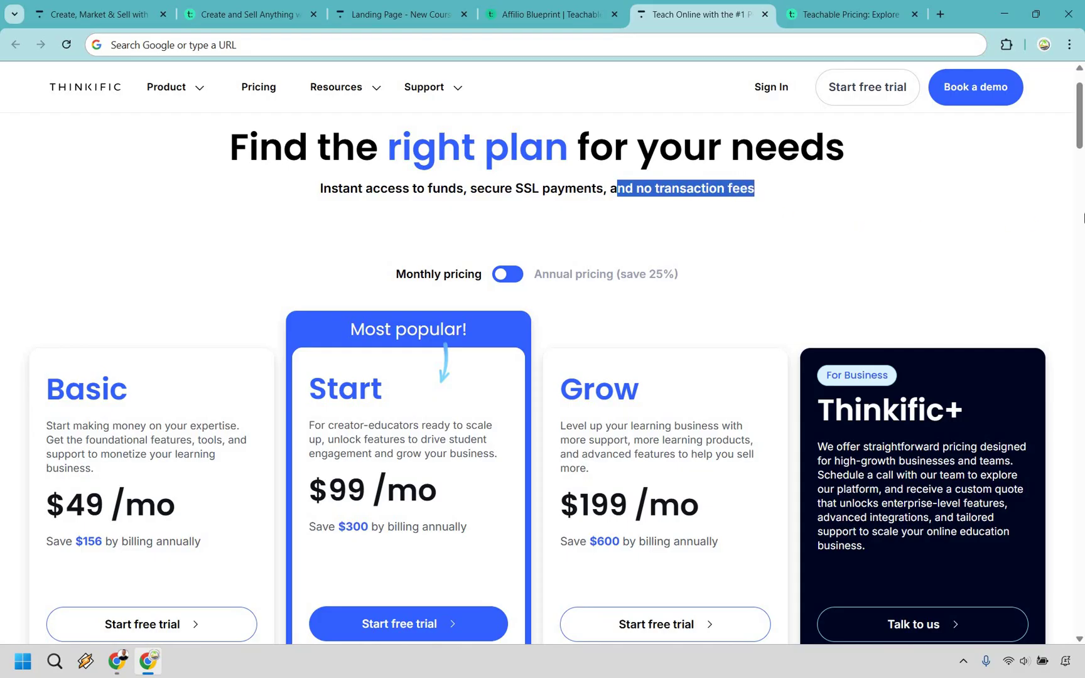
pyautogui.click(1070, 202)
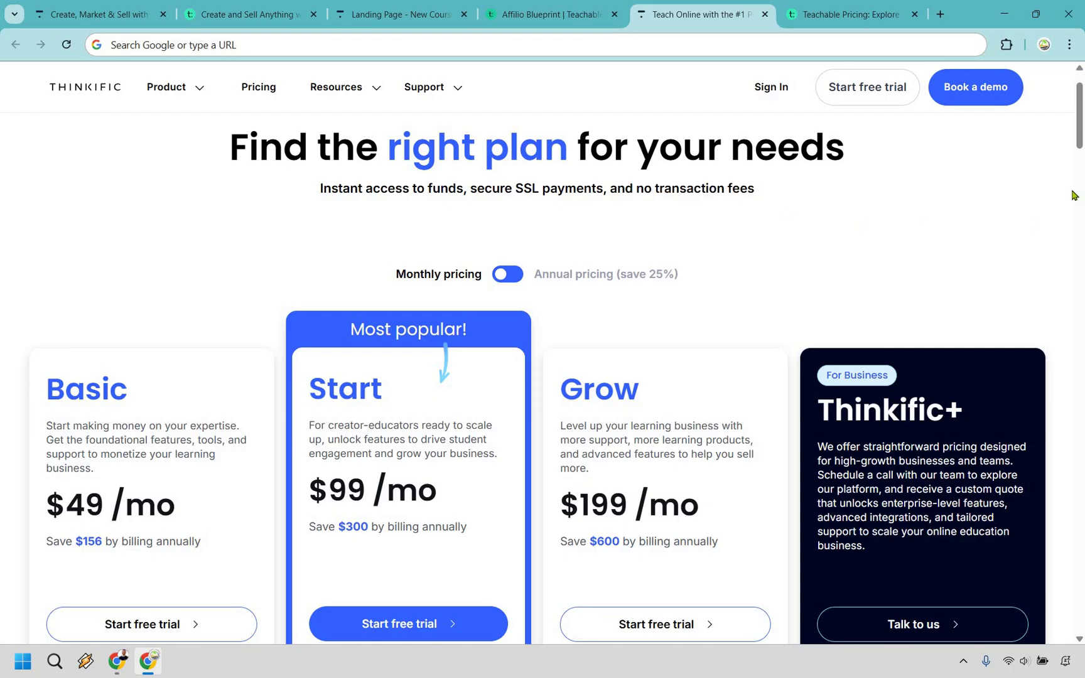
pyautogui.scroll(-2, 1072, 195)
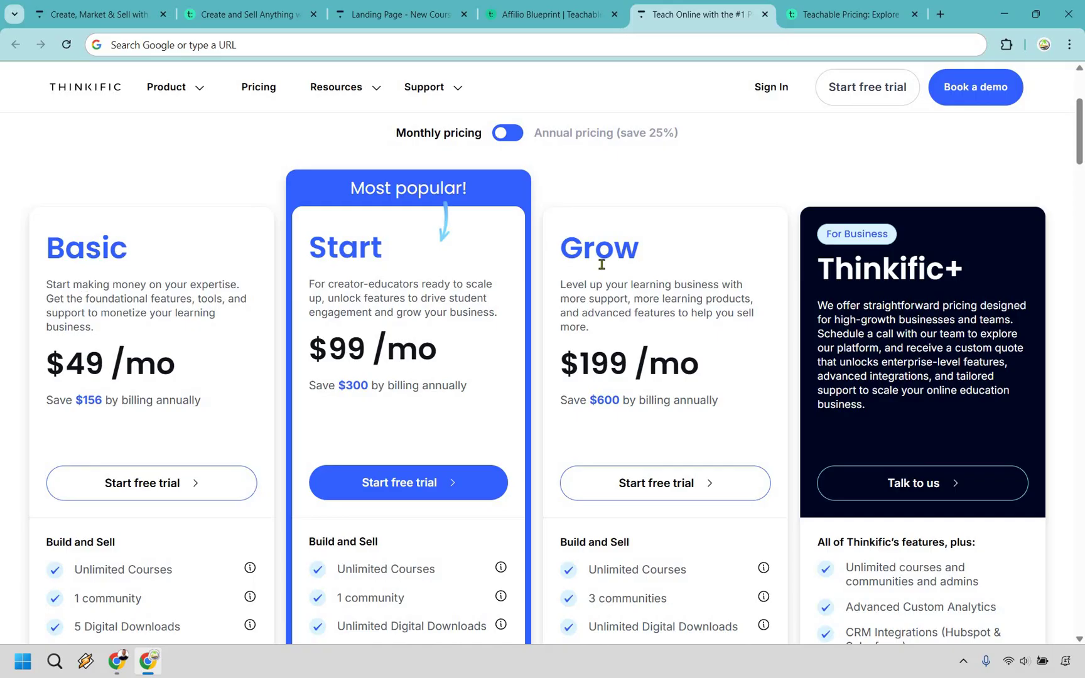
pyautogui.click(842, 6)
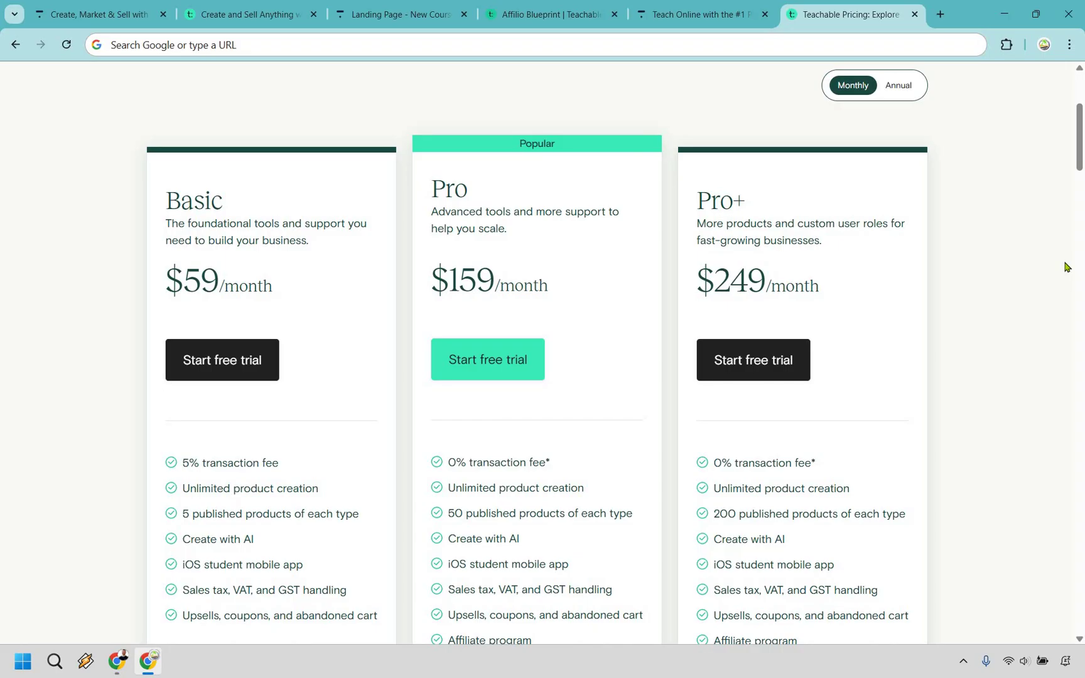
# Cycle through the Teachable and Thinkific tabs to the New Course curriculum editor.
pyautogui.hotkey('ctrl', '2')
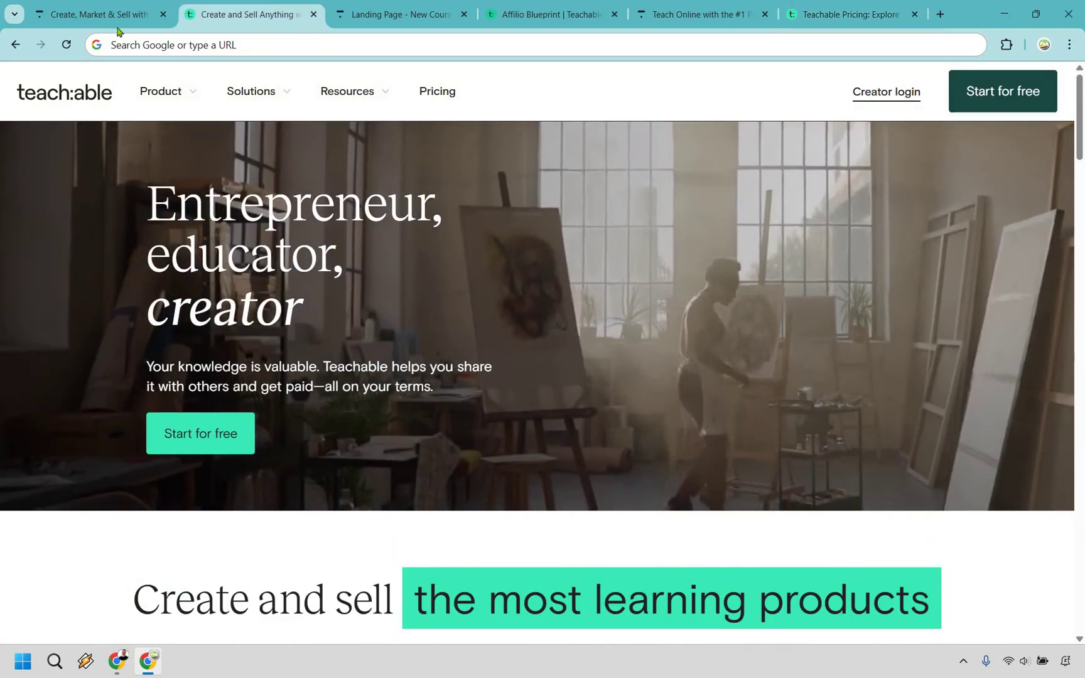
pyautogui.hotkey('ctrl', '1')
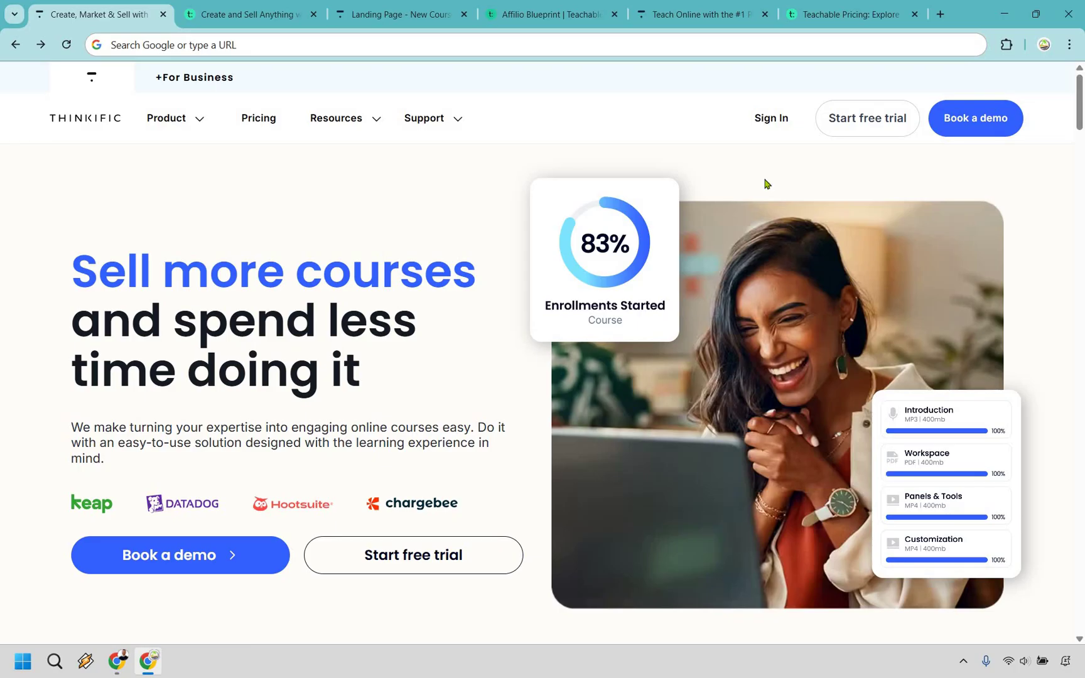
pyautogui.hotkey('ctrl', '3')
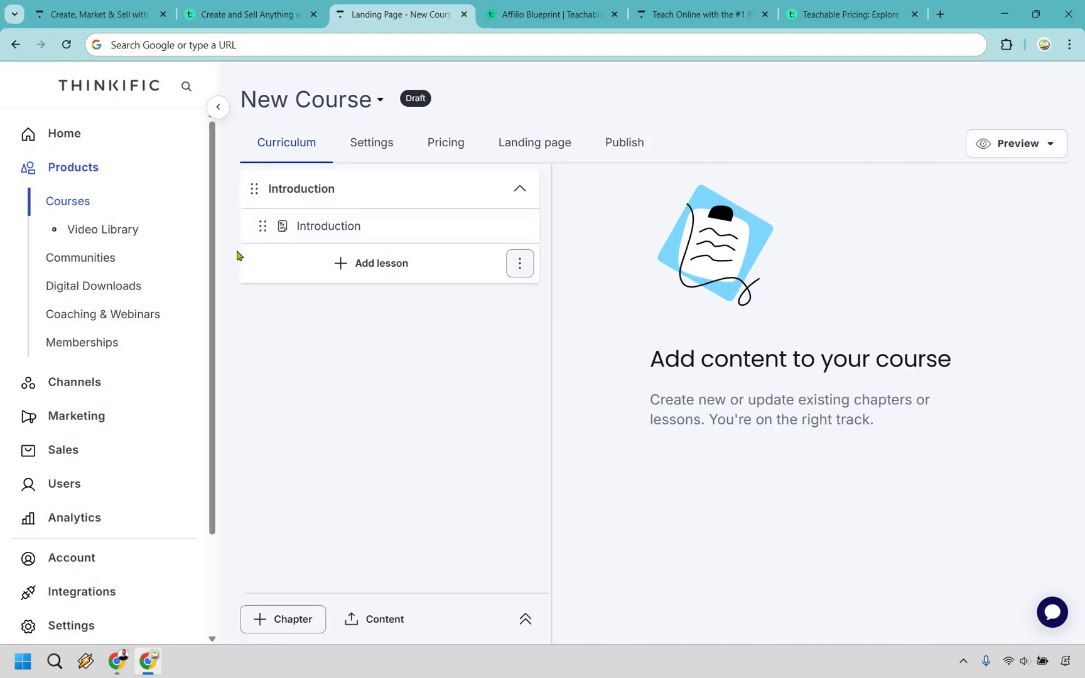
# Return to Thinkific's pricing page with Basic $49, Start $99 and Grow $199 plans.
pyautogui.click(581, 134)
pyautogui.click(677, 5)
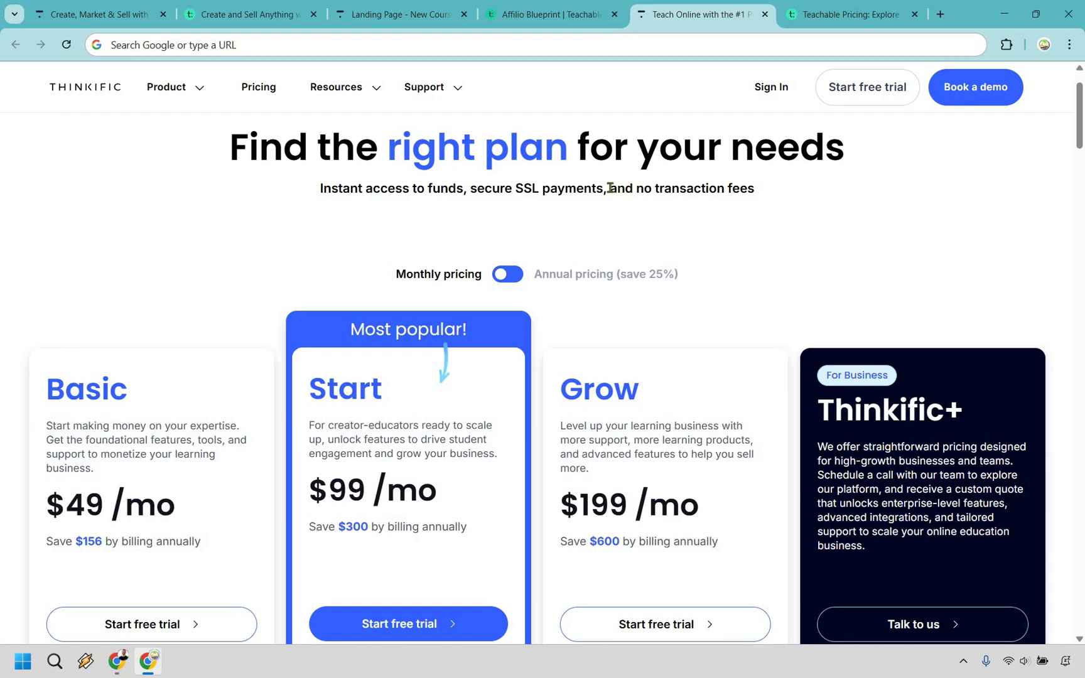
# Highlight the no transaction fees claim in the Thinkific pricing subtitle.
pyautogui.moveTo(610, 187); pyautogui.dragTo(748, 189)
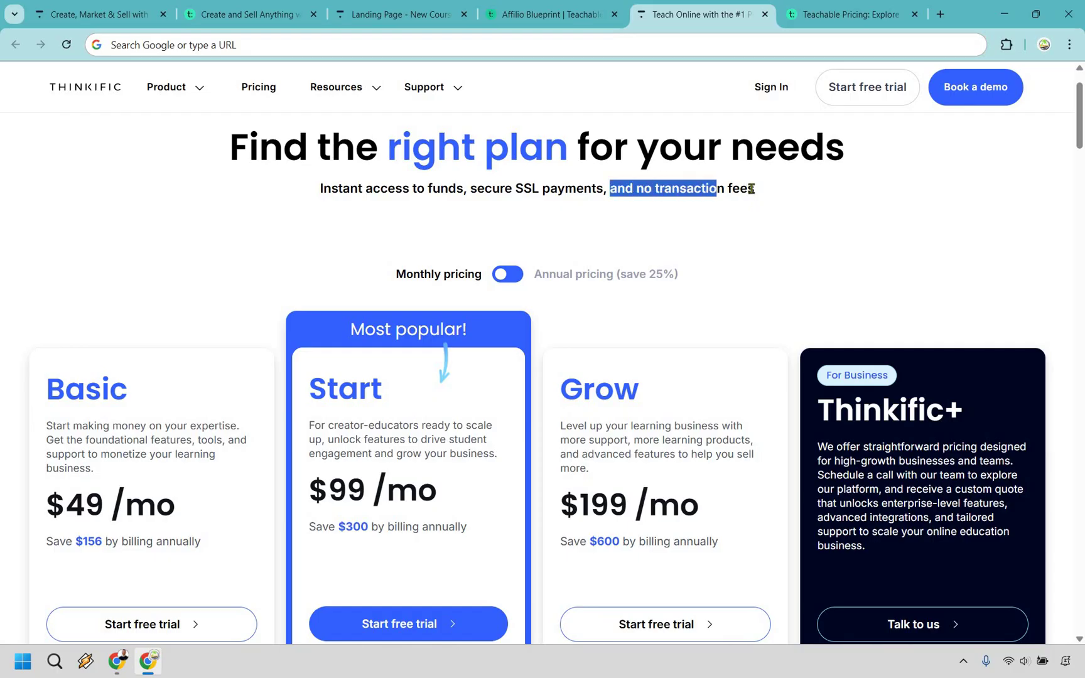
pyautogui.moveTo(816, 196); pyautogui.dragTo(817, 197)
pyautogui.click(816, 197)
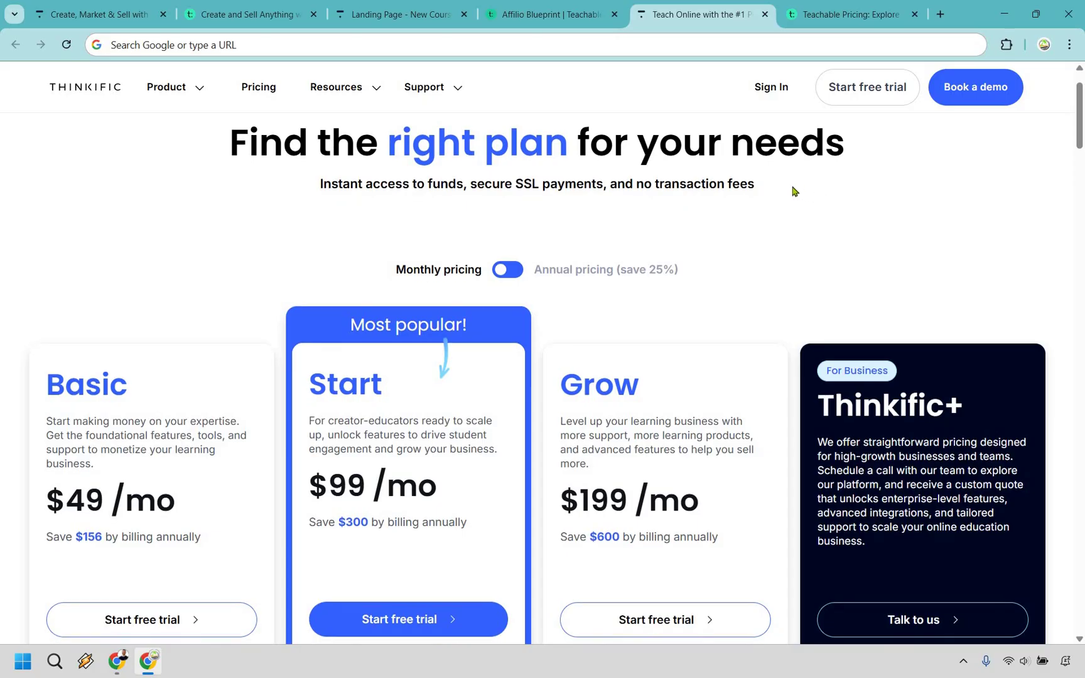
# Review the plan features, then start Thinkific's 30-day free trial signup.
pyautogui.scroll(-8, 792, 189)
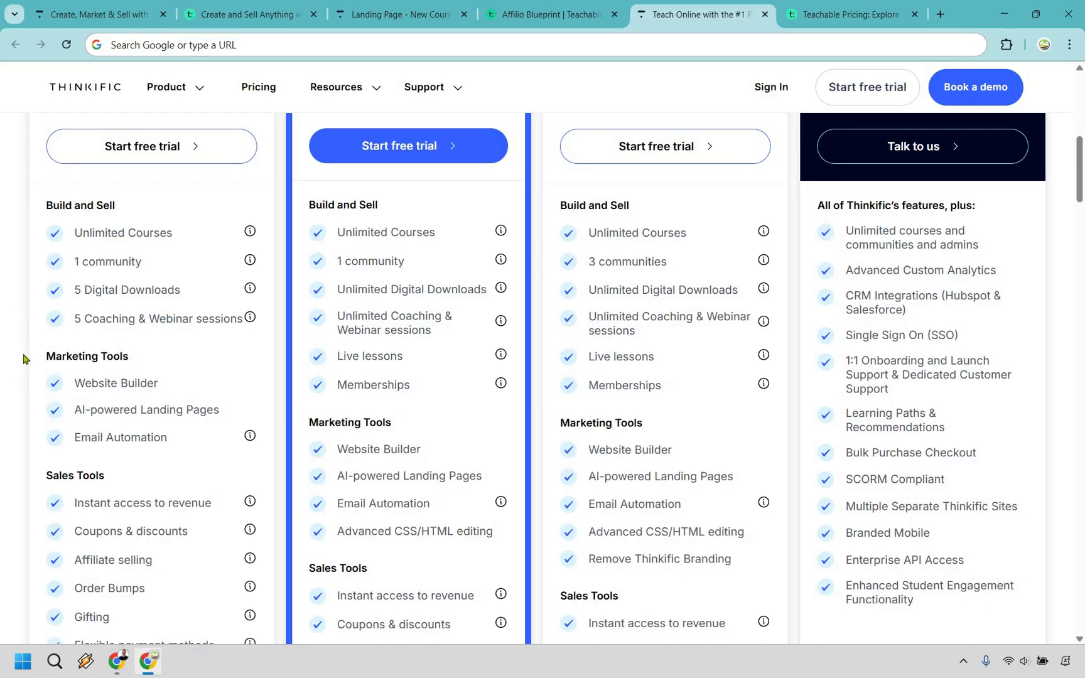
pyautogui.scroll(-2, 28, 376)
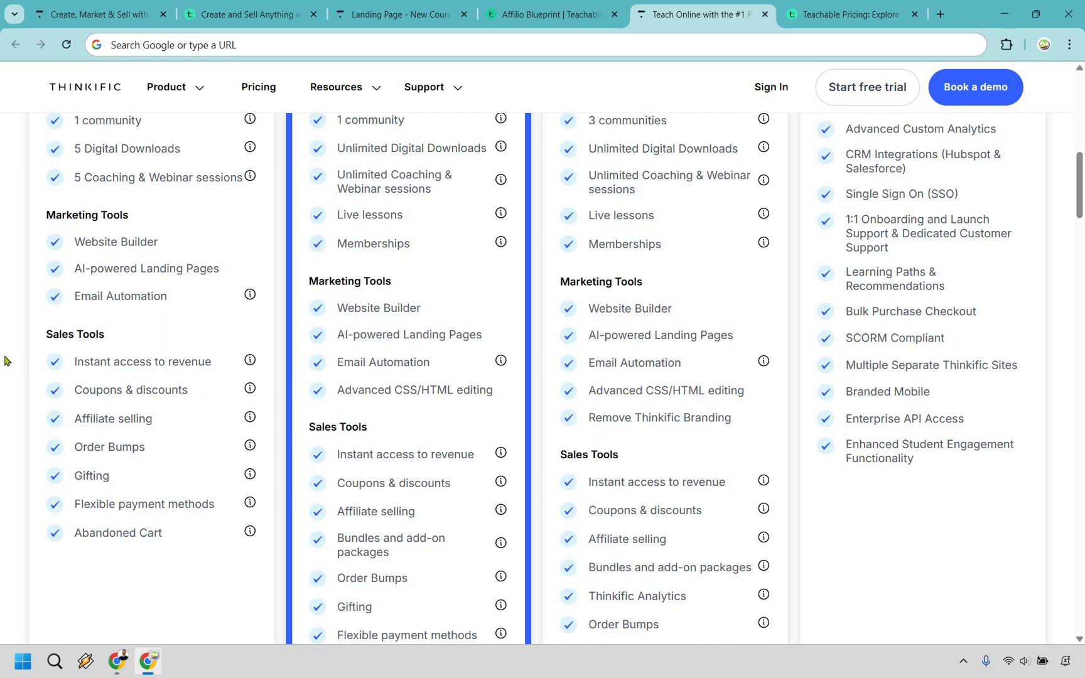
pyautogui.scroll(4, 5, 360)
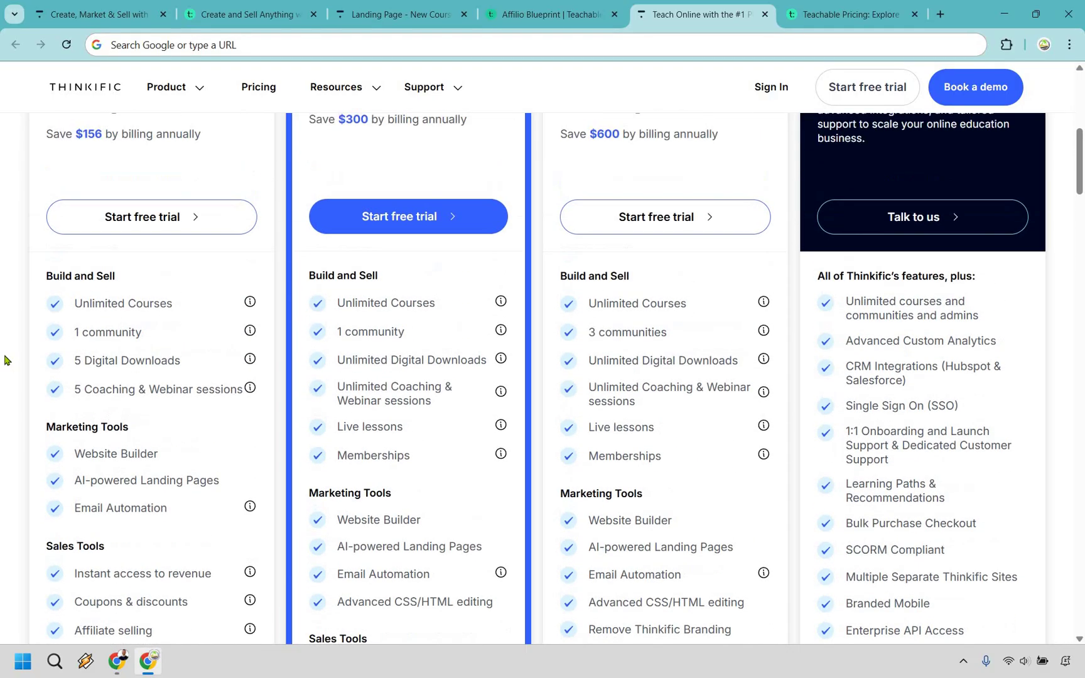
pyautogui.scroll(2, 5, 360)
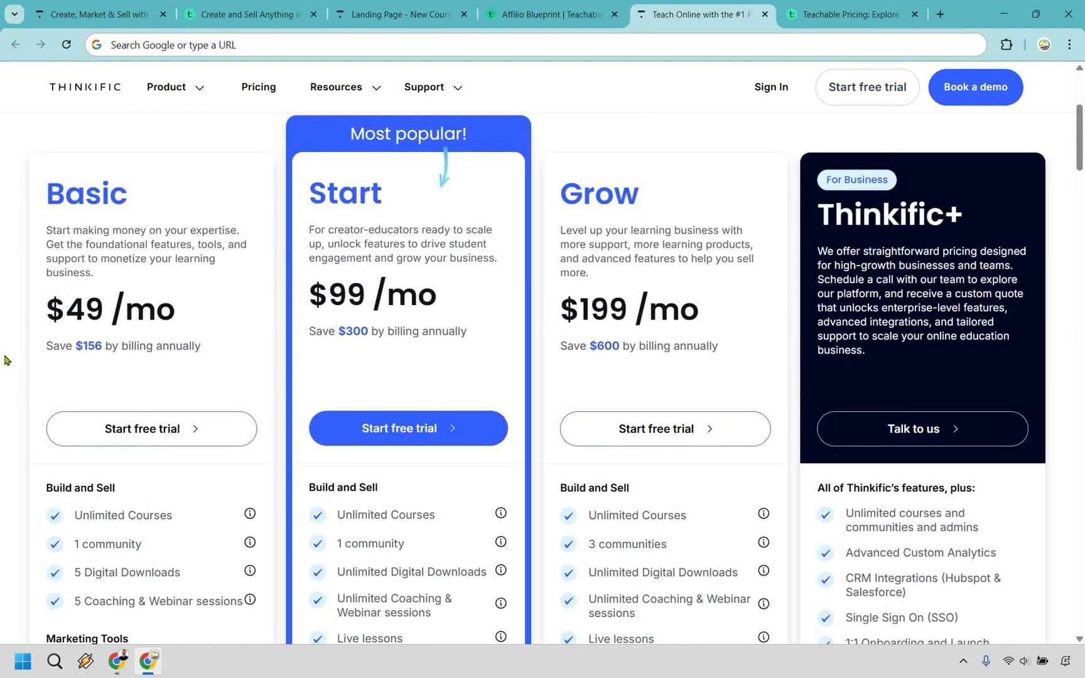
pyautogui.click(867, 87)
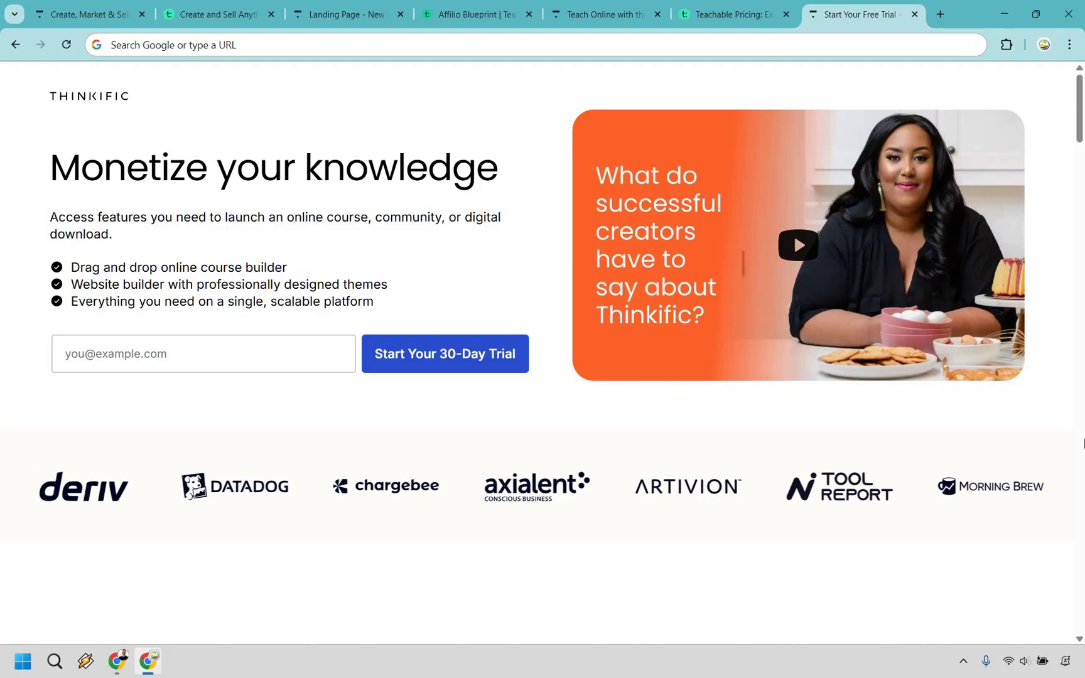
pyautogui.hotkey('ctrl', '2')
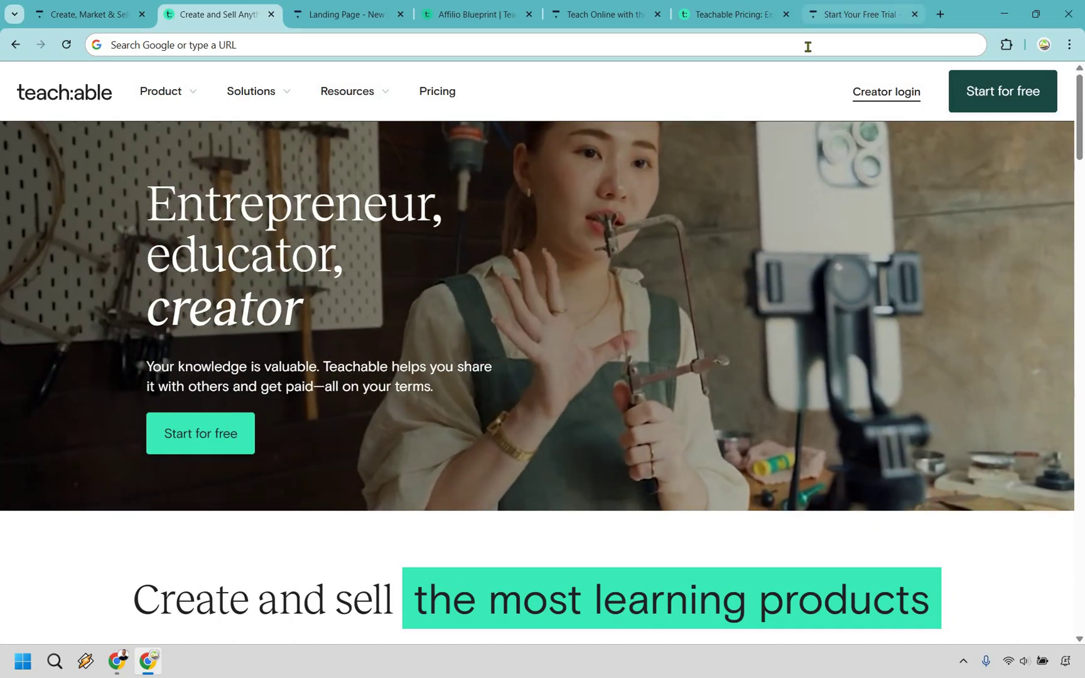
pyautogui.click(860, 14)
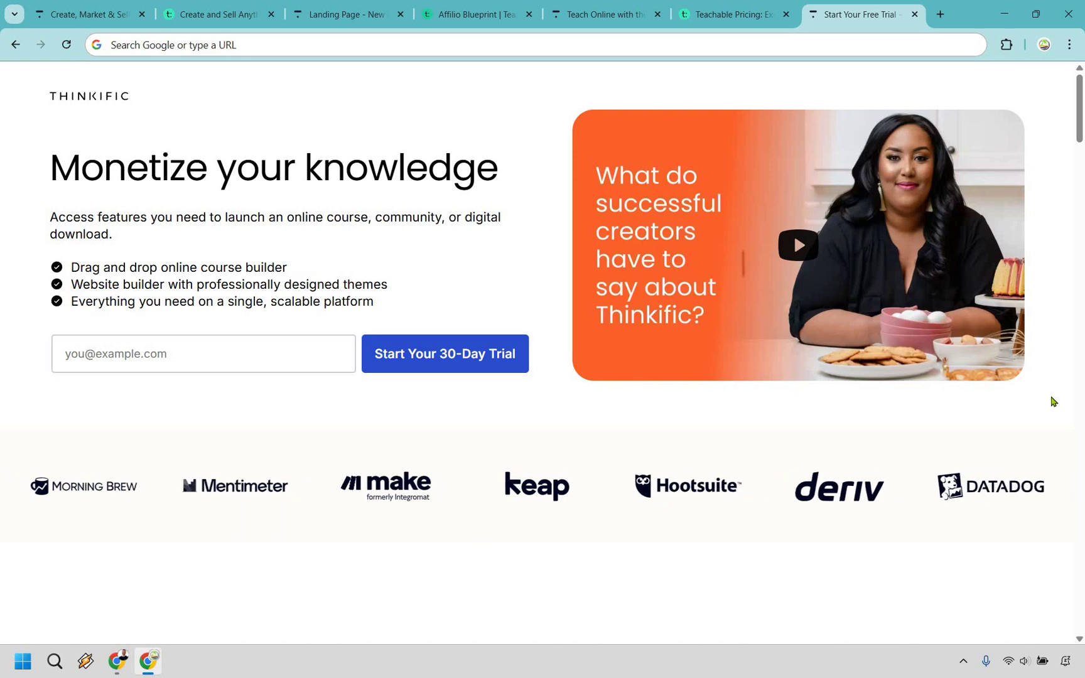